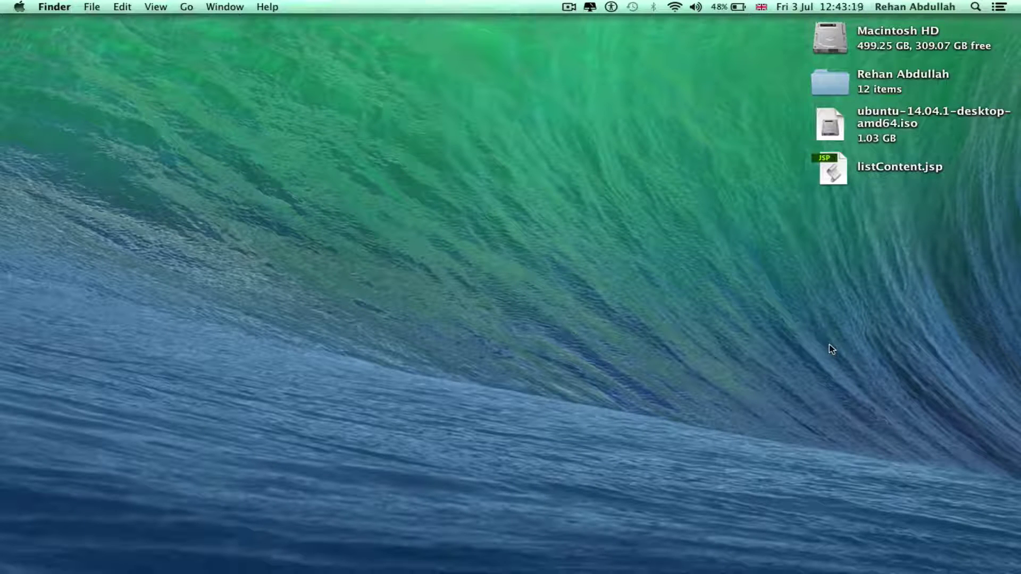
Launch iTunes from the Dock and scroll through the music library
mouse_move(816, 571)
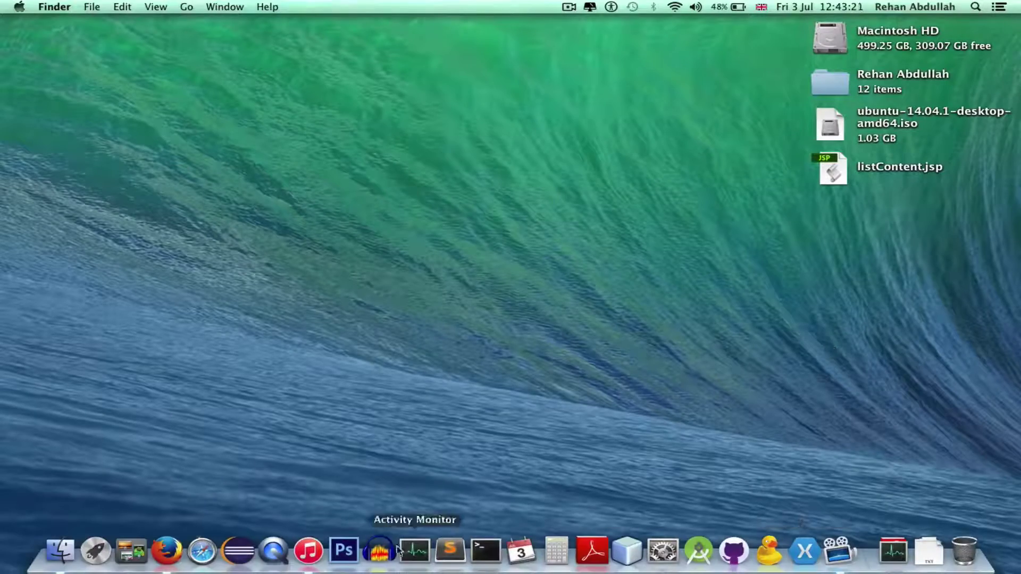
click(308, 553)
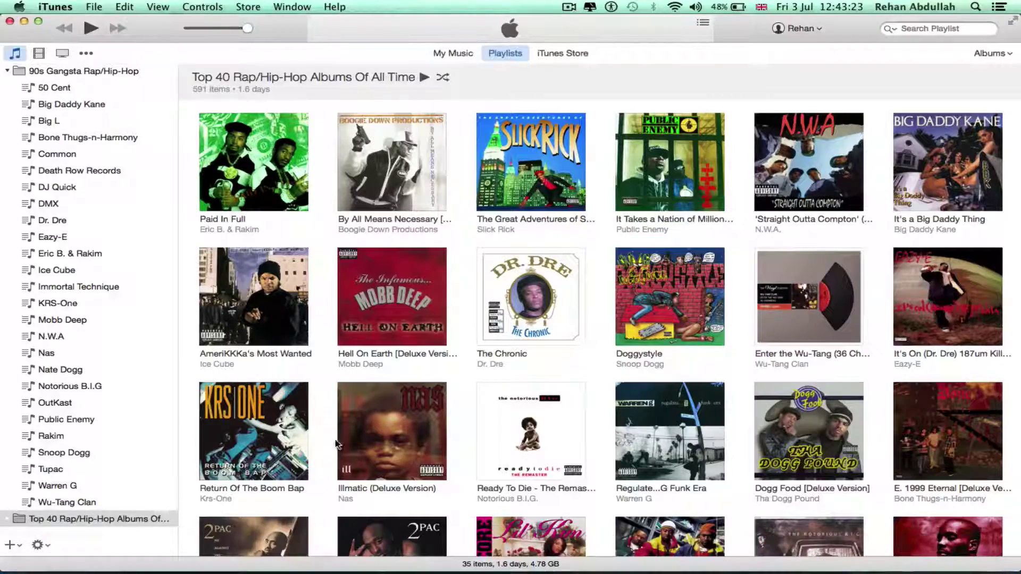
scroll(328, 441, down, 5)
scroll(326, 440, up, 5)
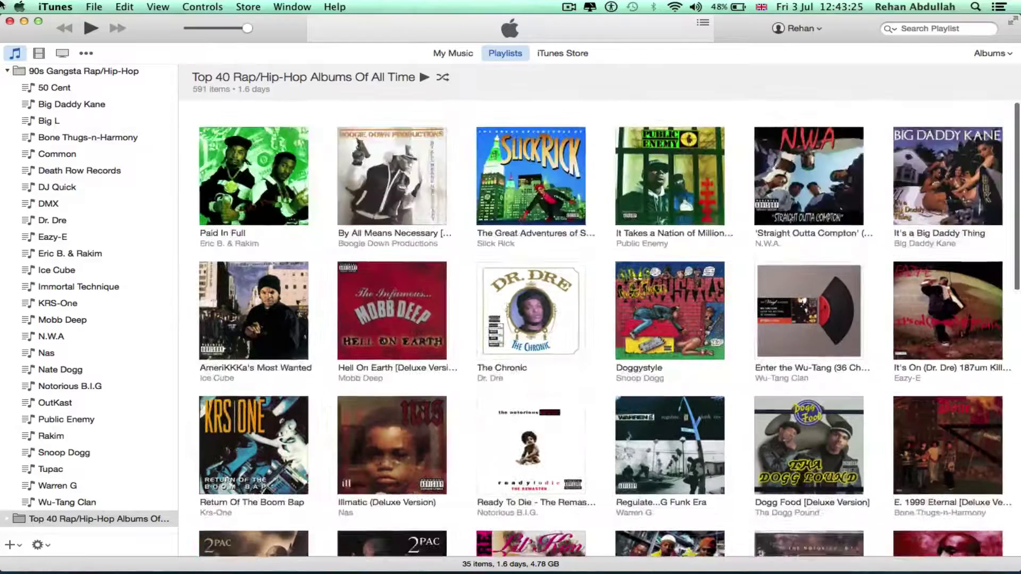
View About iTunes to confirm version 12.1.2.27, then close iTunes
click(55, 6)
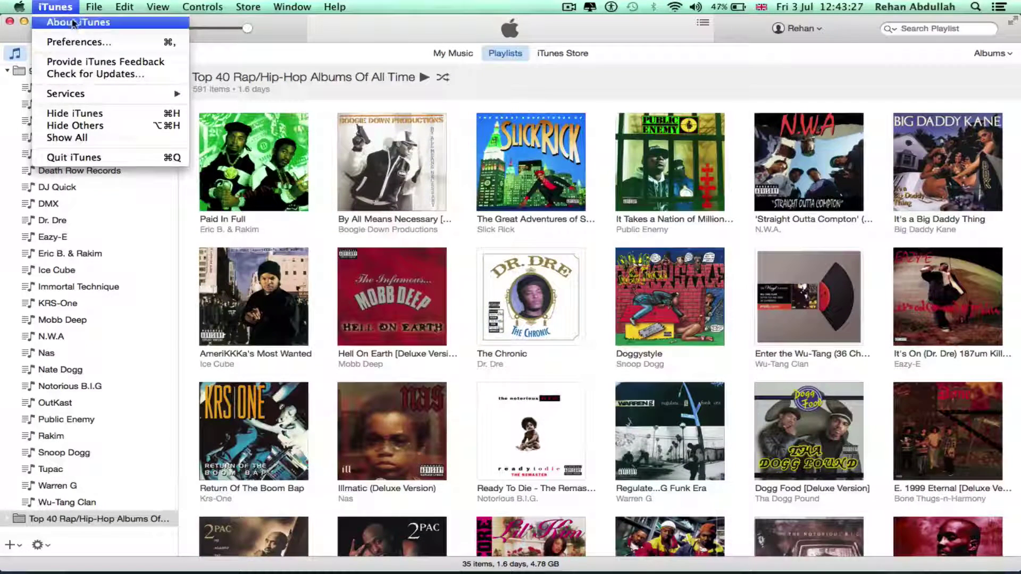
click(74, 22)
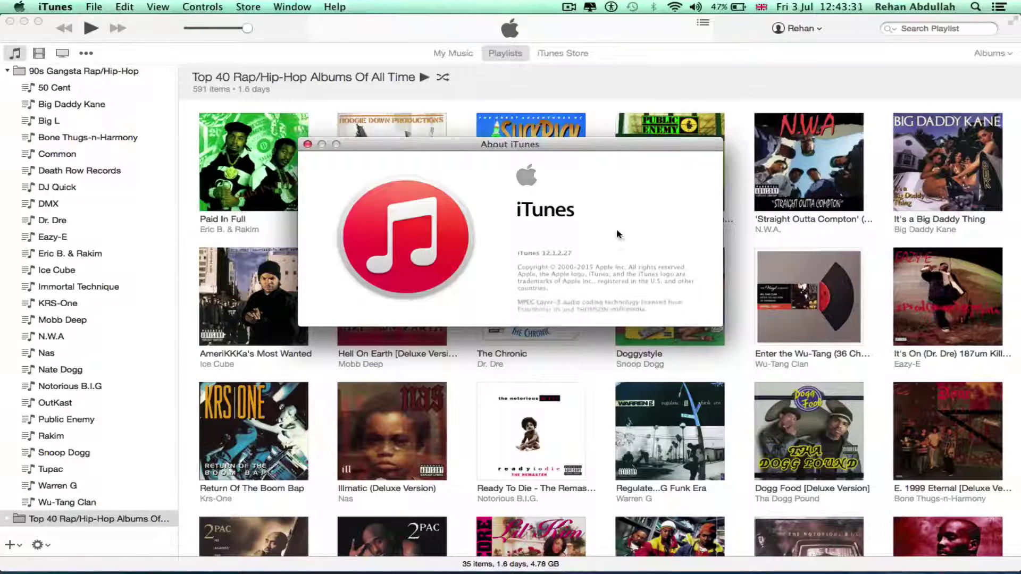
click(307, 144)
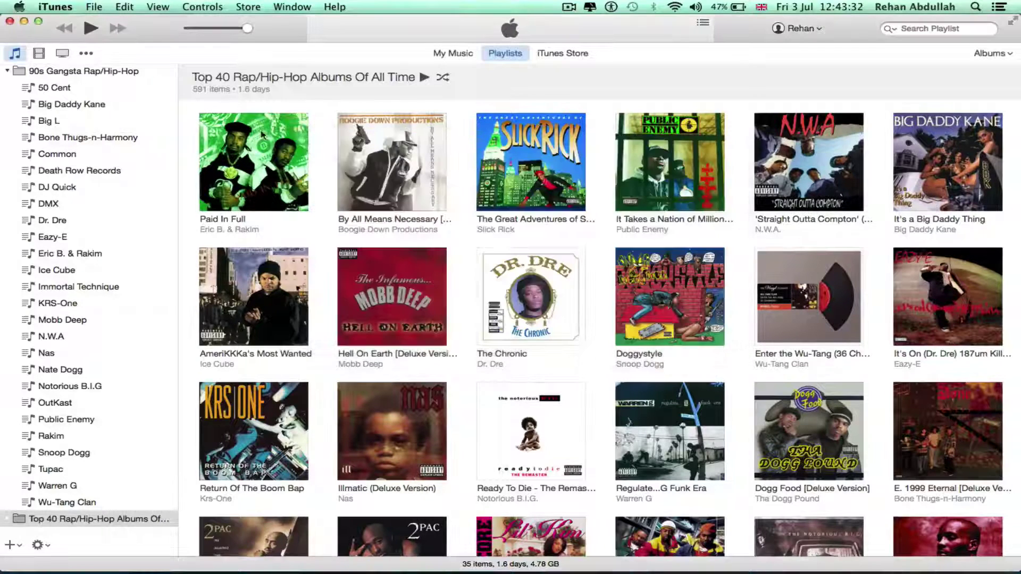
click(9, 21)
click(267, 227)
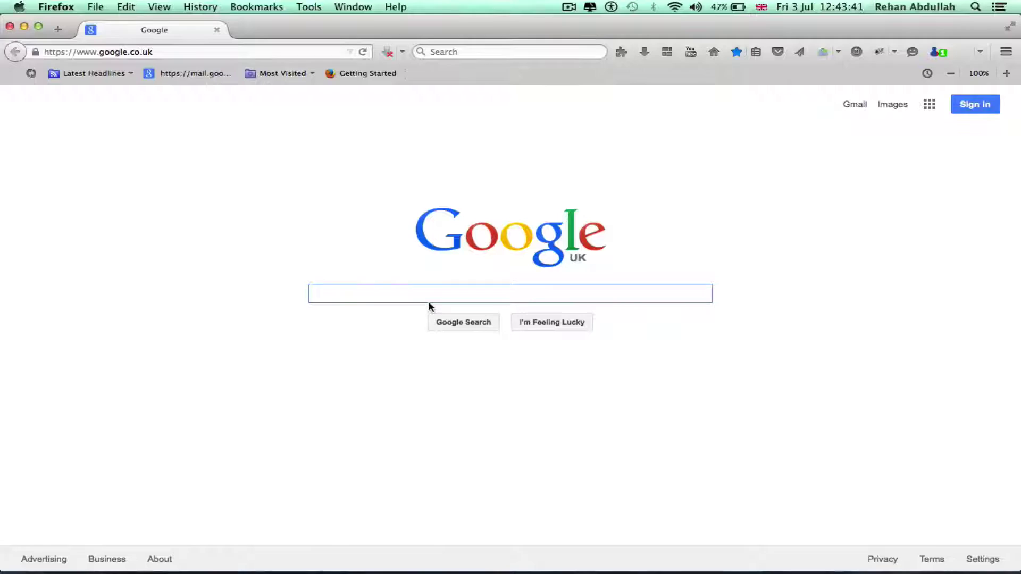
Google 'apple itunes' and go to Apple UK's iTunes download page
text(apple itunes)
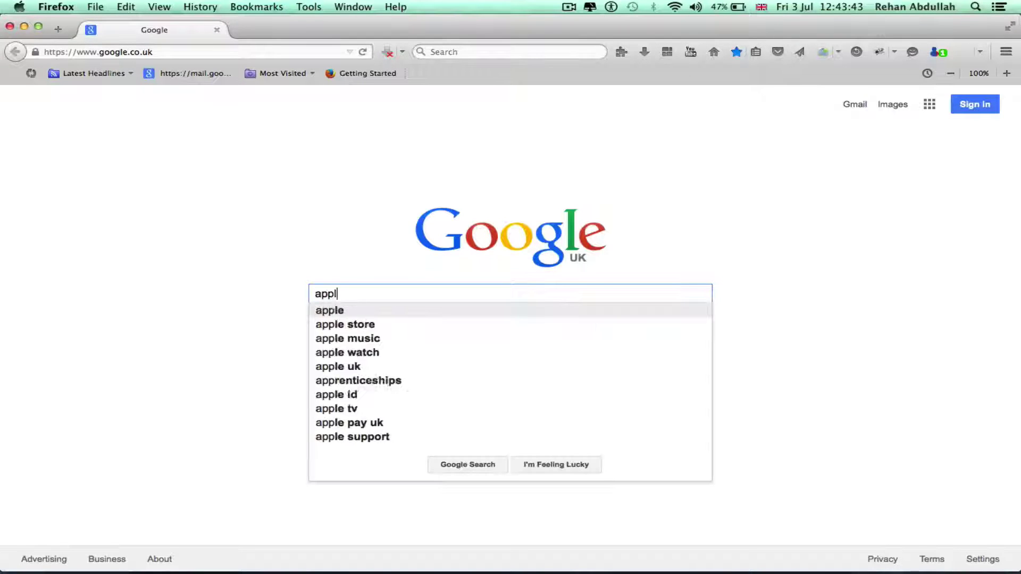
key(Return)
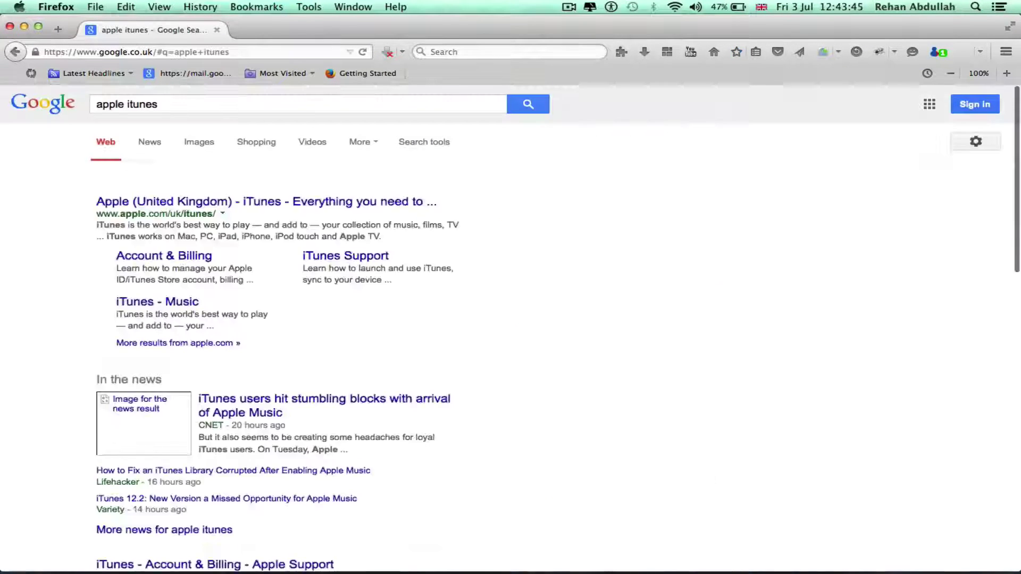
click(137, 261)
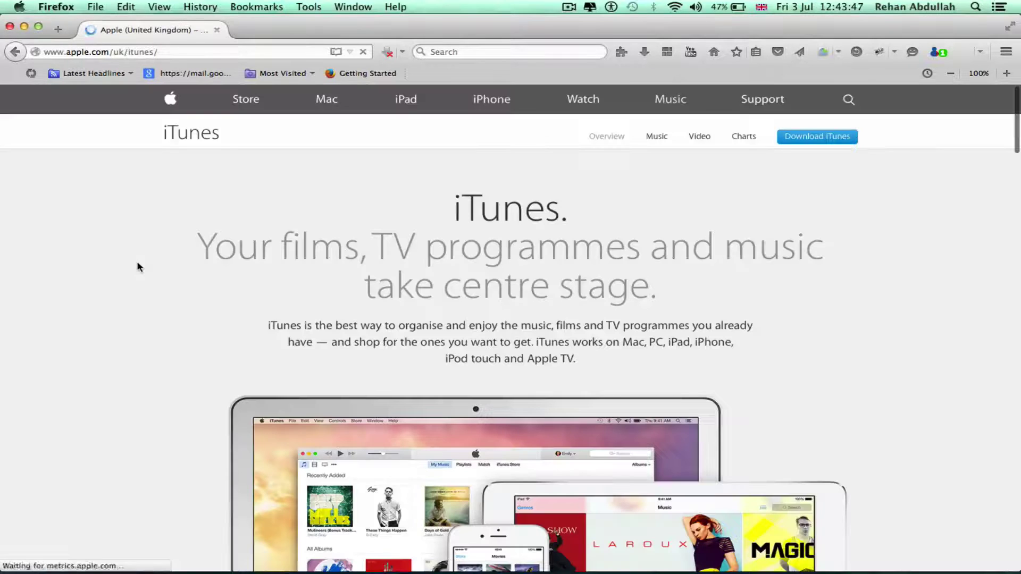
click(837, 137)
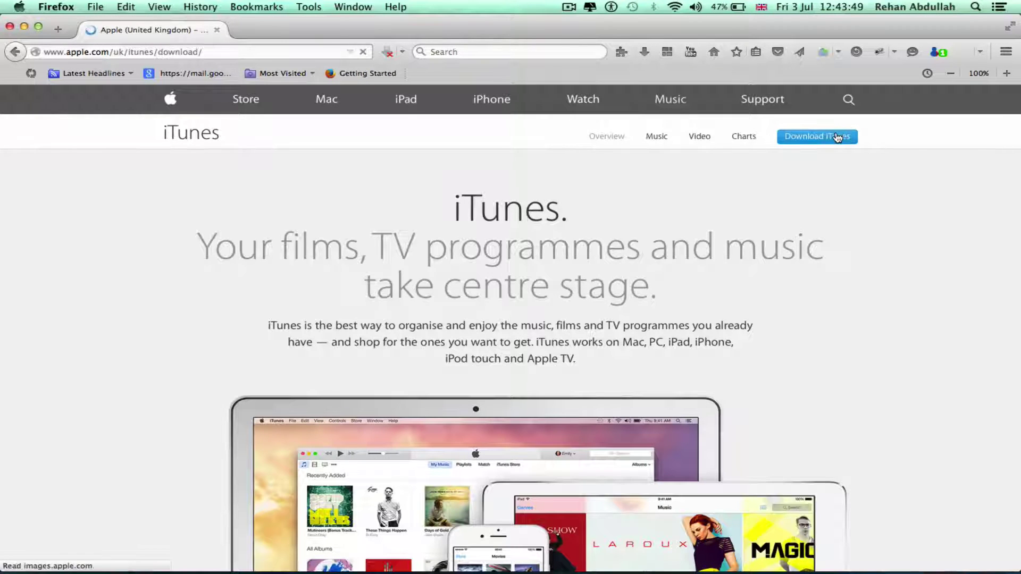
Enter your e-mail address in the Email Address field
click(274, 443)
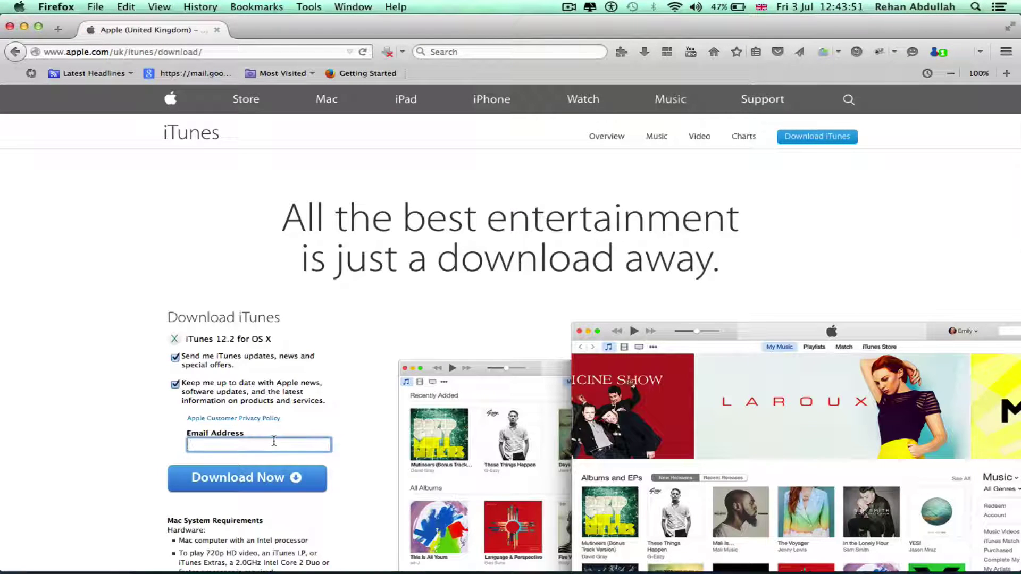
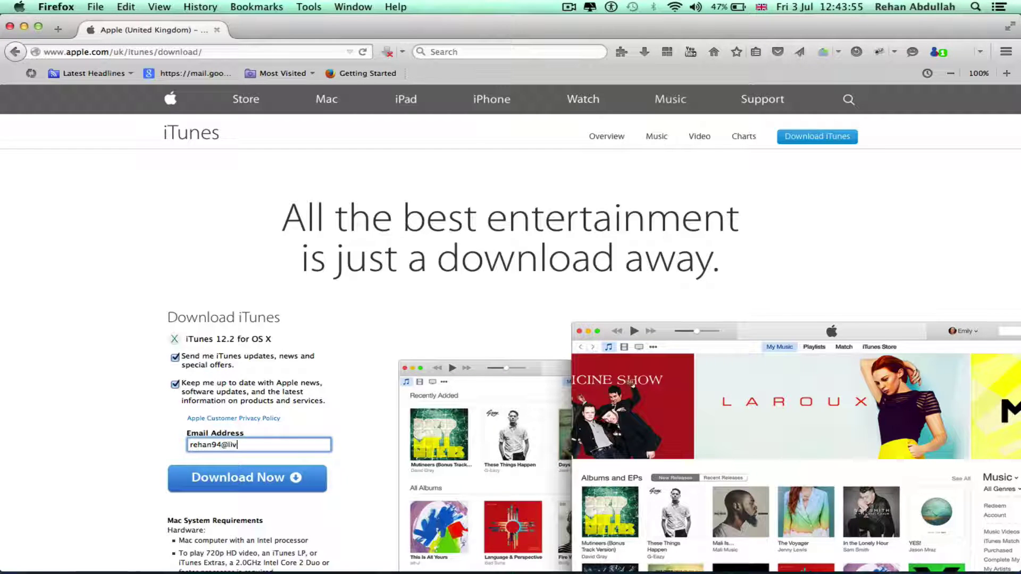
scroll(284, 499, down, 5)
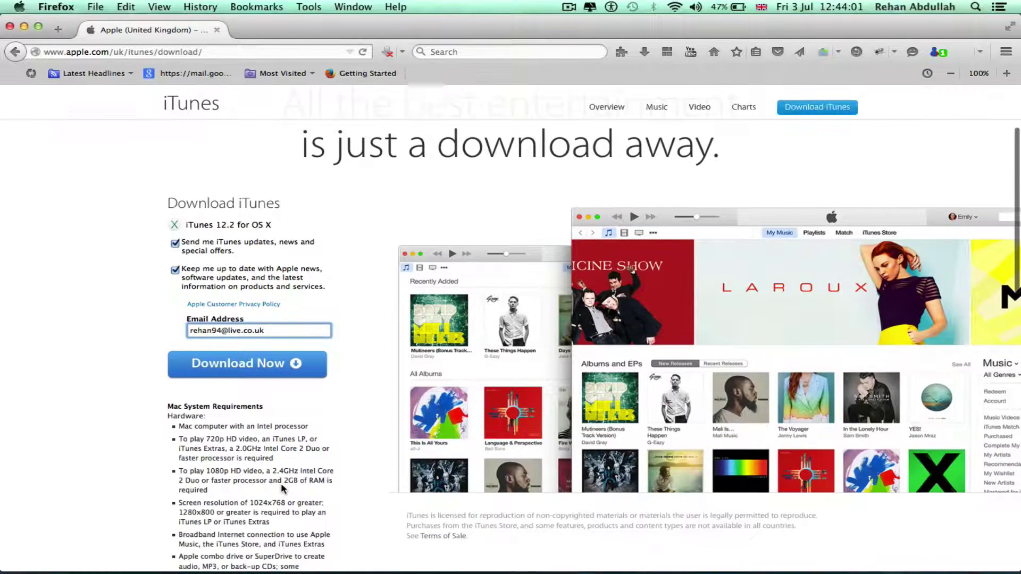
scroll(283, 485, up, 1)
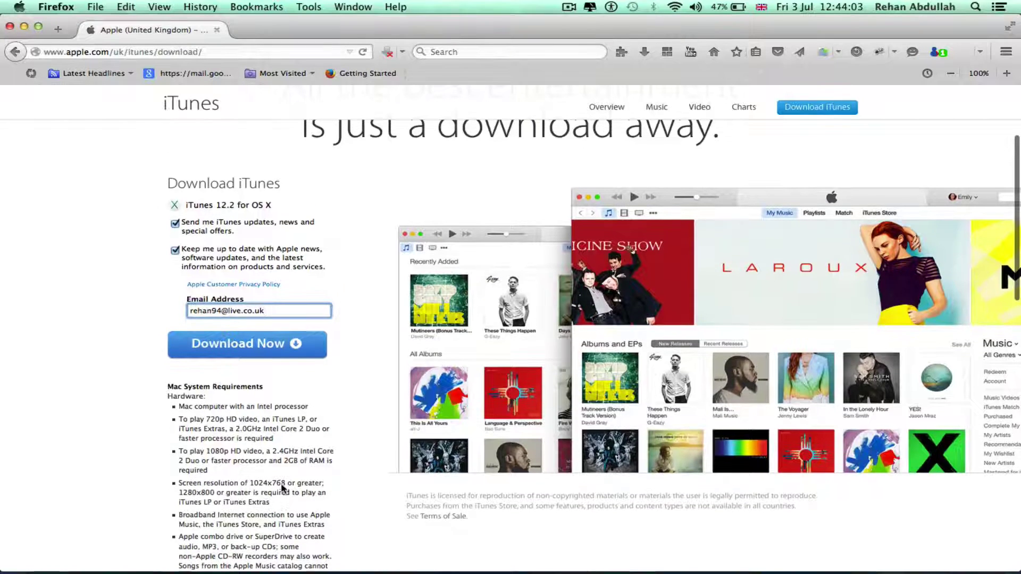
Save the 222 MB itunes12.2.dmg and open it from the Downloads list
click(284, 353)
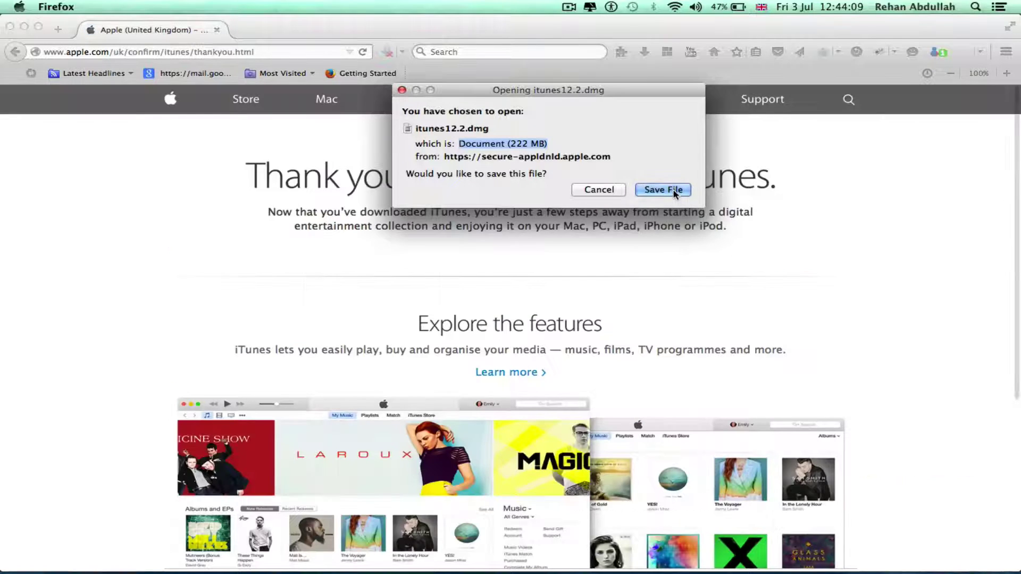
click(663, 190)
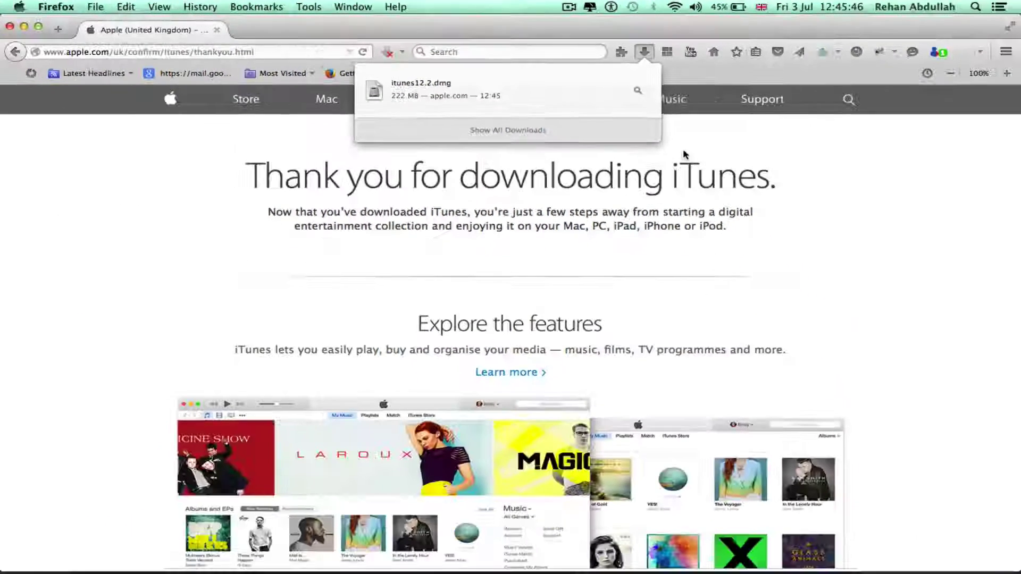
click(932, 237)
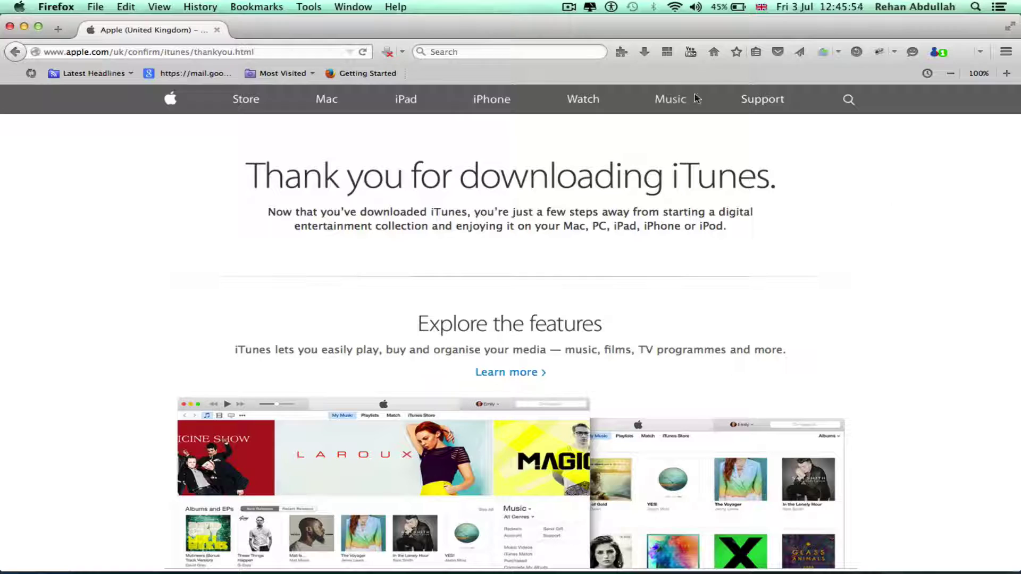
click(644, 51)
click(579, 97)
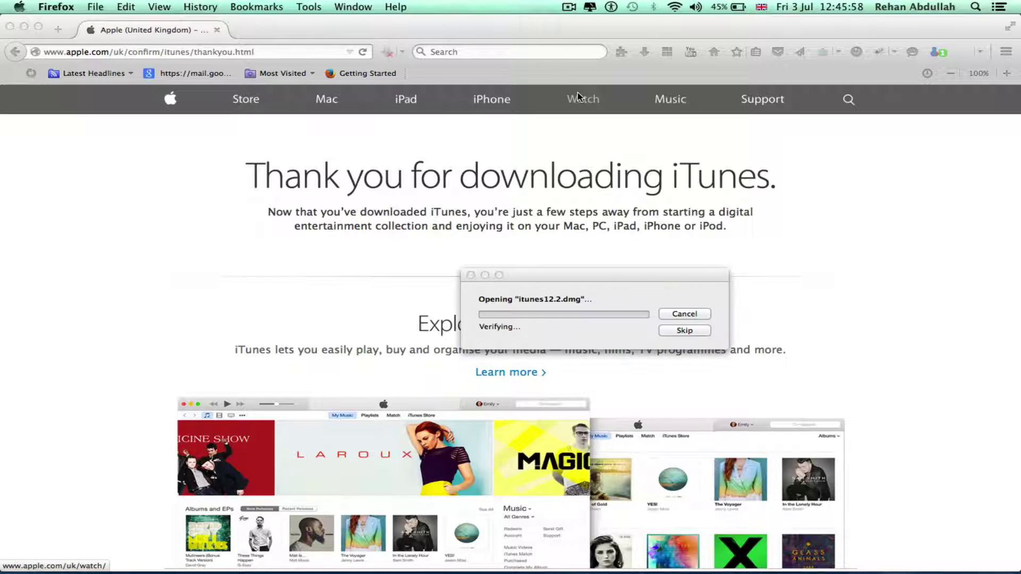
Move the disk image windows aside and quit Firefox
click(24, 28)
drag(597, 277, 458, 202)
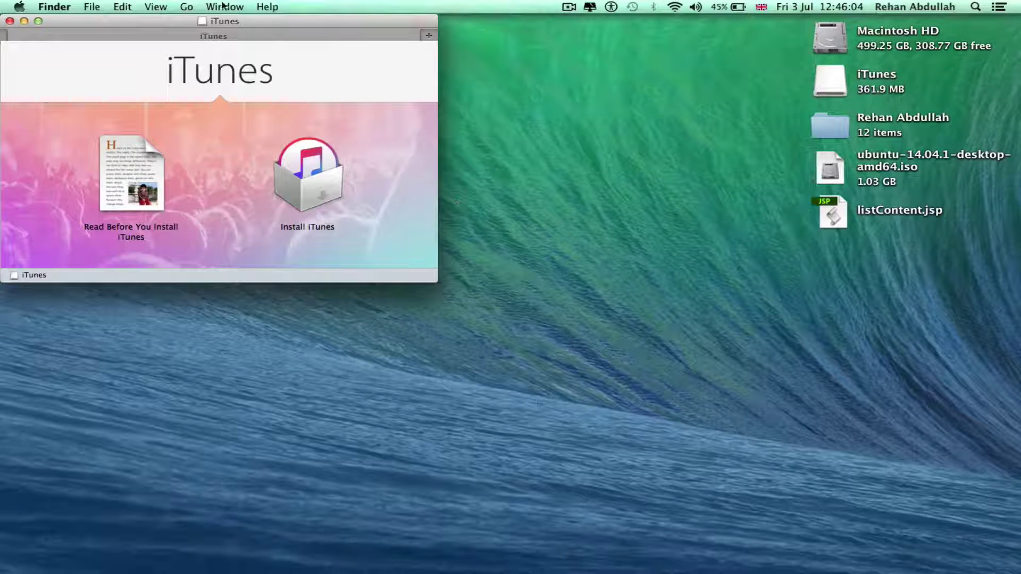
drag(290, 25, 411, 109)
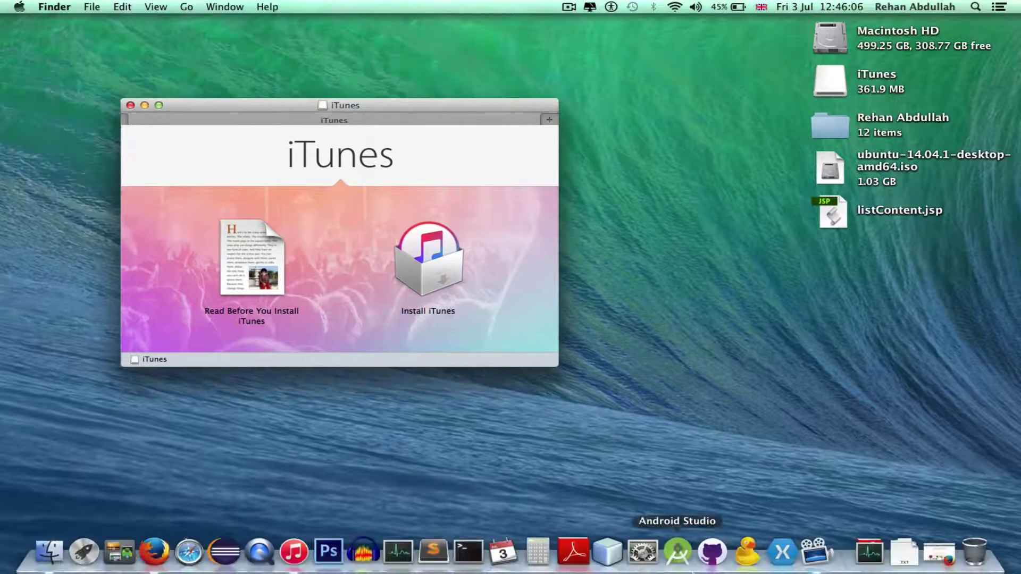
click(939, 553)
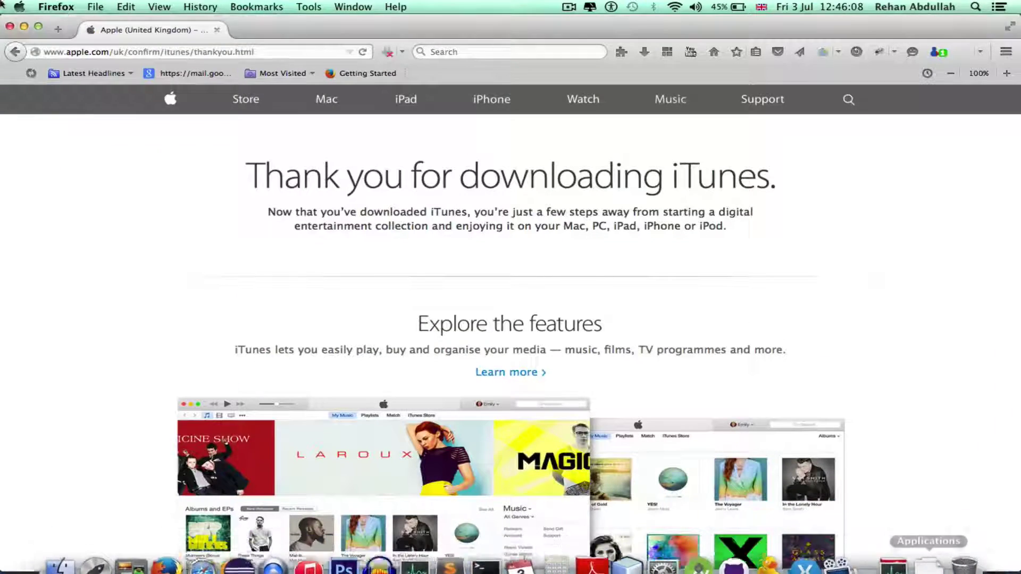
click(67, 8)
click(80, 125)
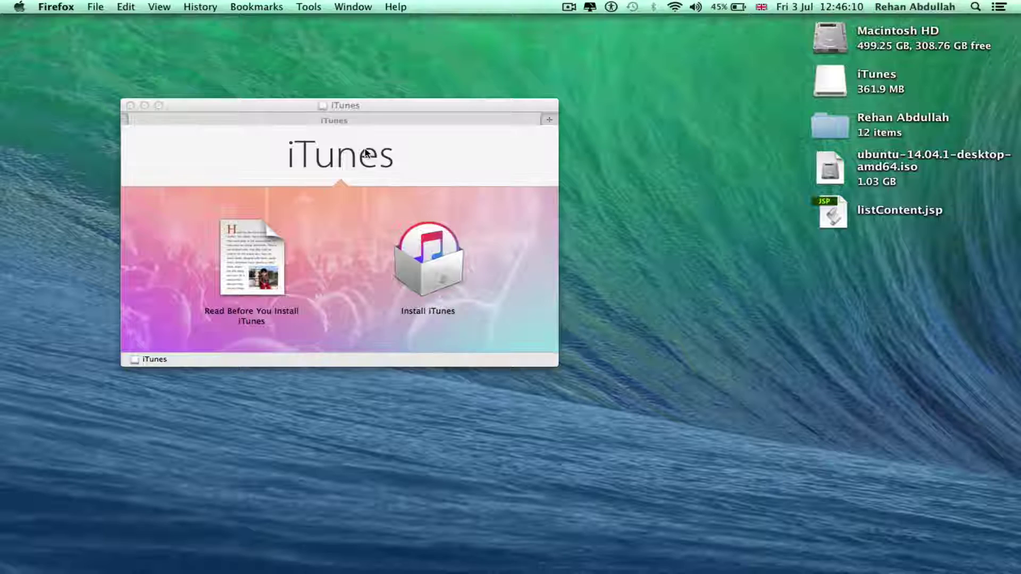
Open 'Read Before You Install iTunes' from the iTunes disk window
click(590, 7)
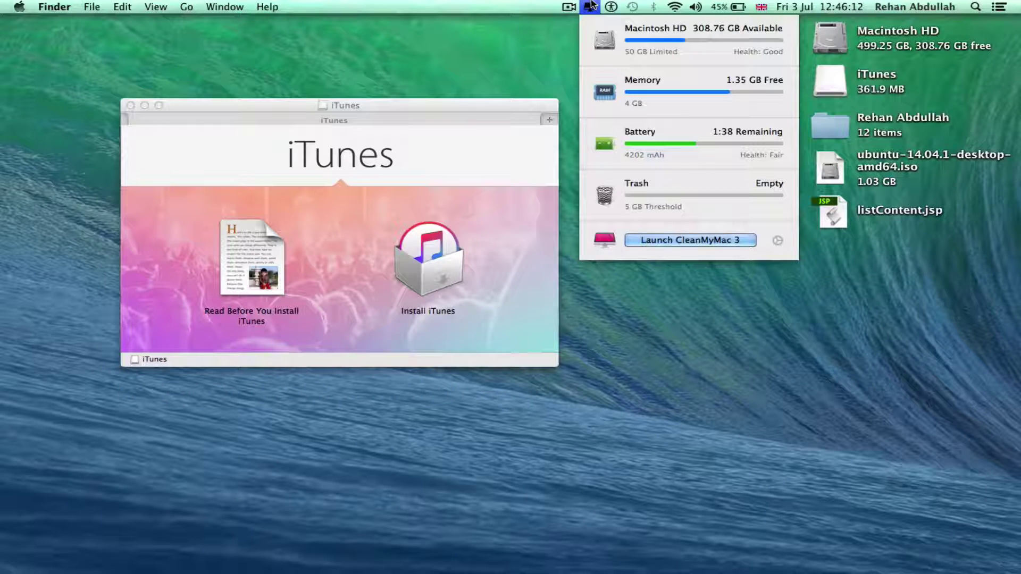
click(451, 101)
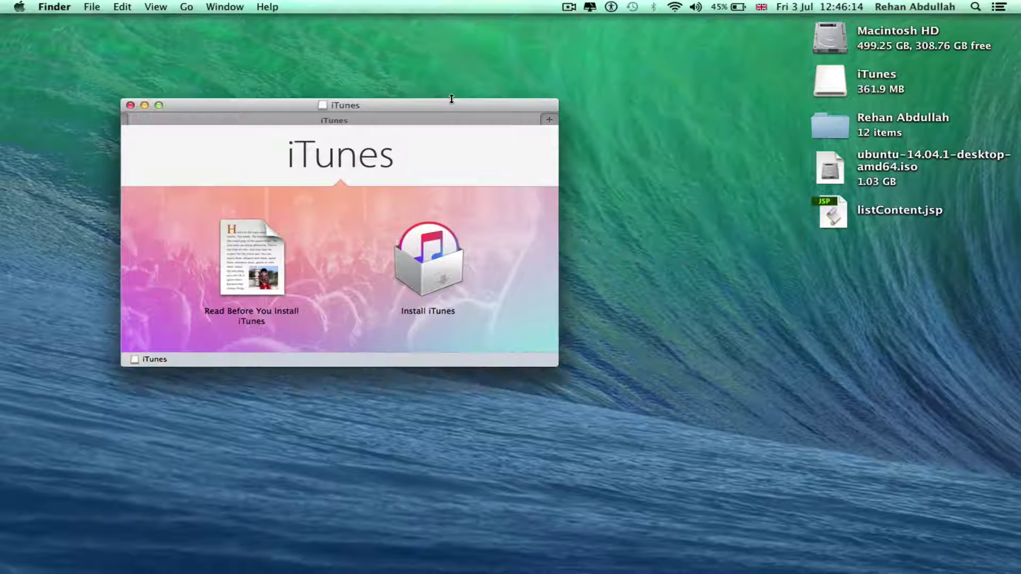
click(273, 252)
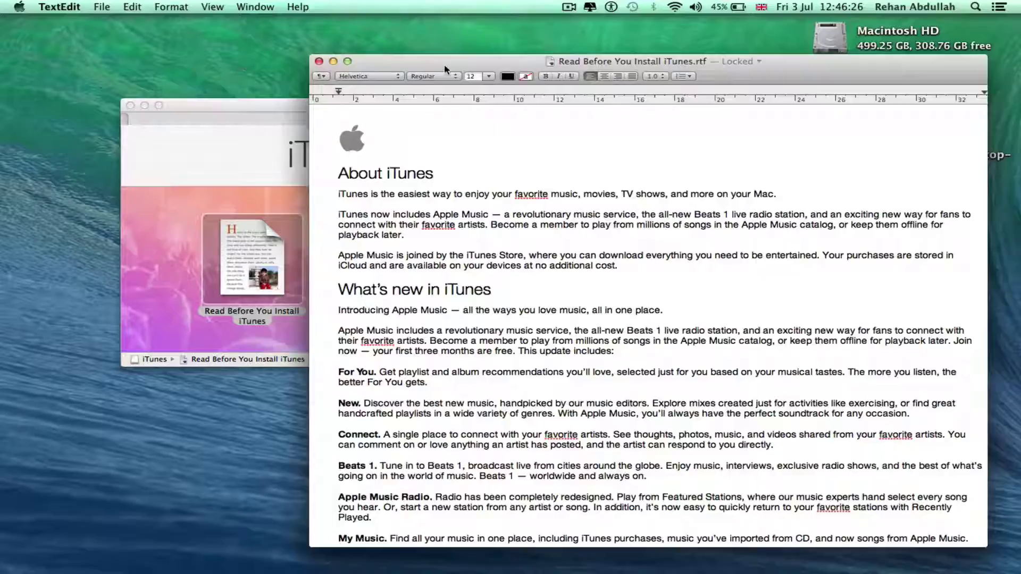
Move the TextEdit window right and scroll through the iTunes read-me notes
drag(445, 66, 1018, 133)
scroll(789, 155, down, 5)
scroll(788, 155, down, 5)
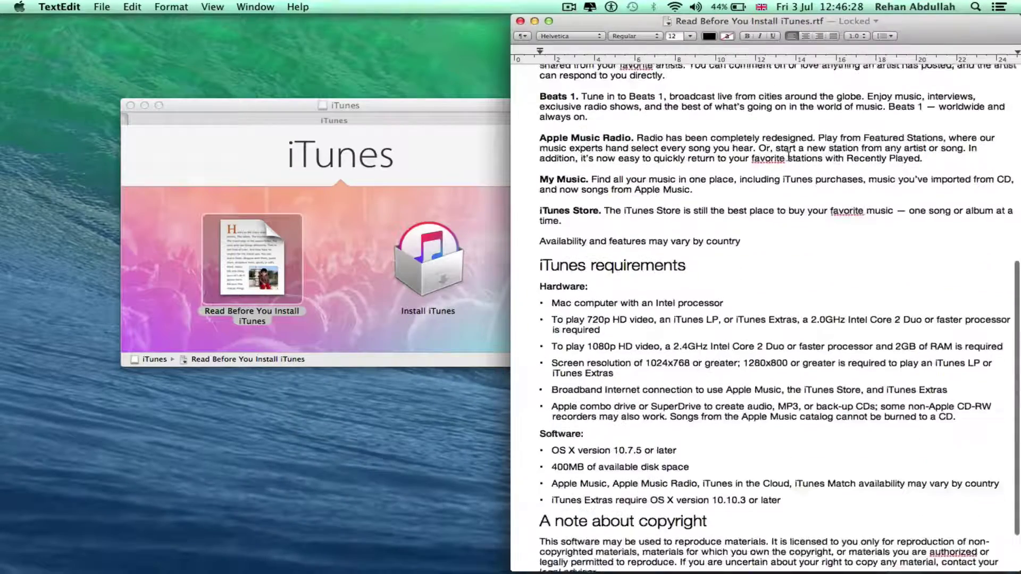
scroll(788, 155, up, 10)
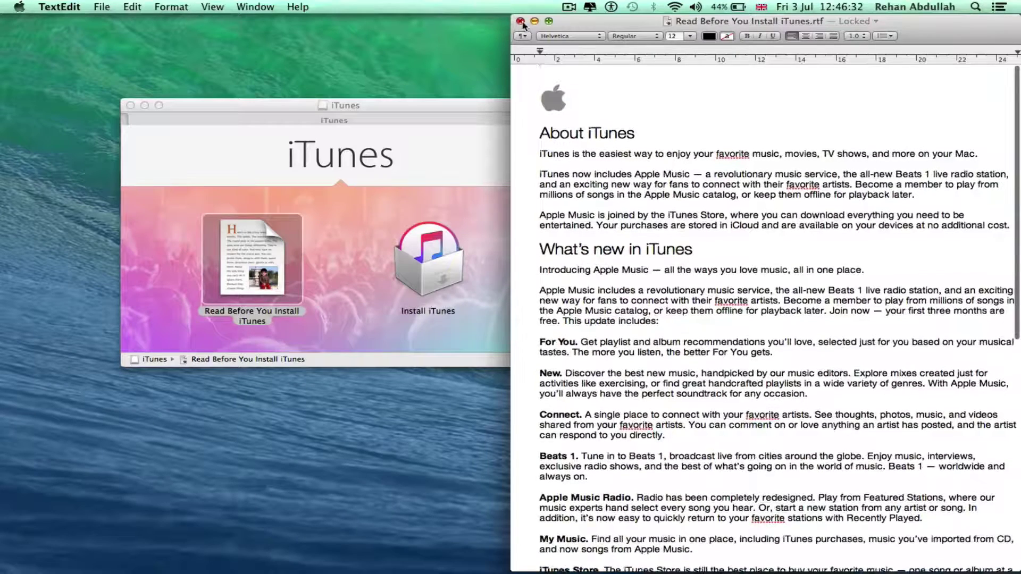
Close the read-me and launch the Install iTunes package
click(520, 22)
click(431, 261)
double_click(431, 260)
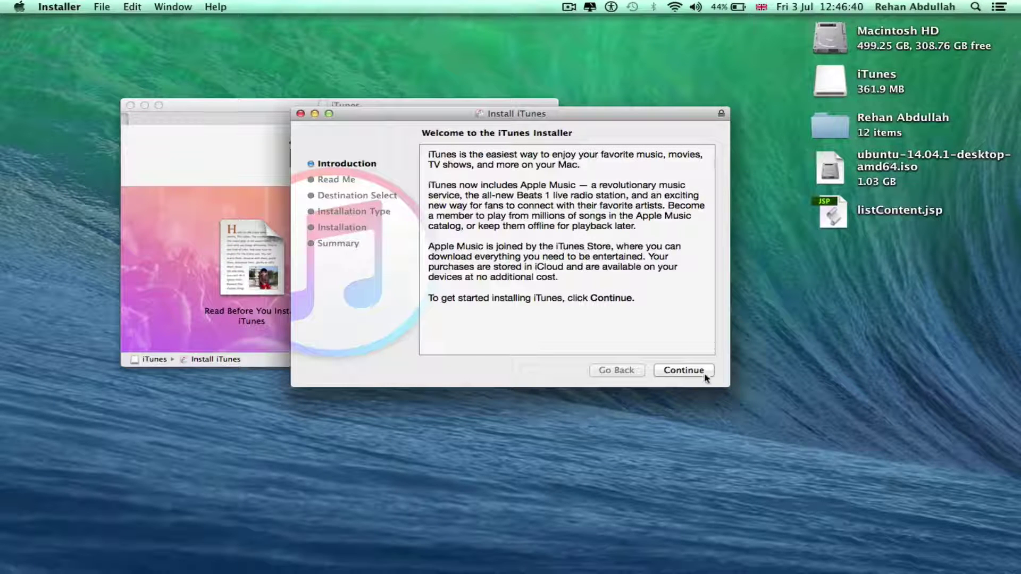
Pick Macintosh HD as destination and start the 413.1 MB standard install
click(684, 370)
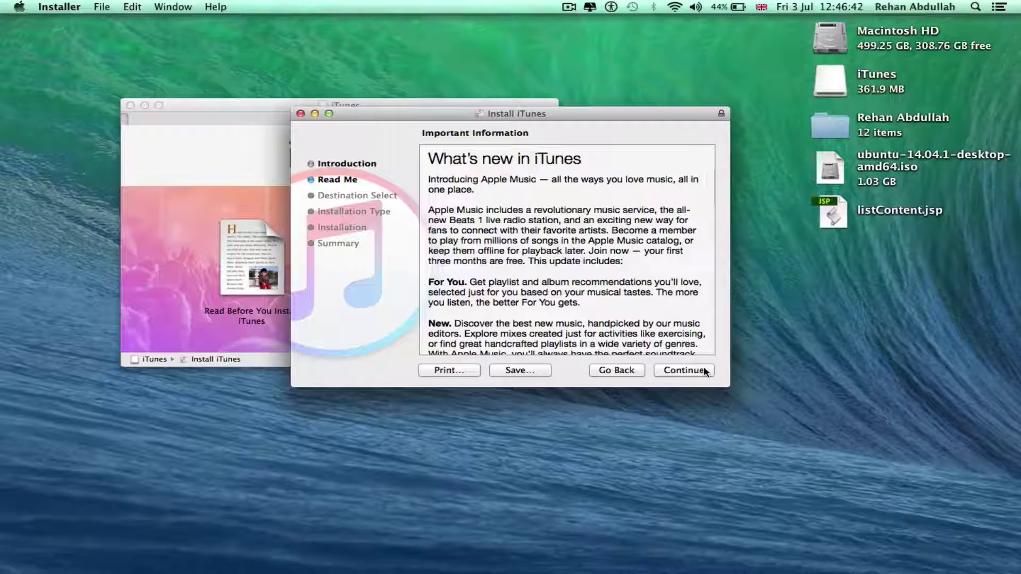
click(704, 371)
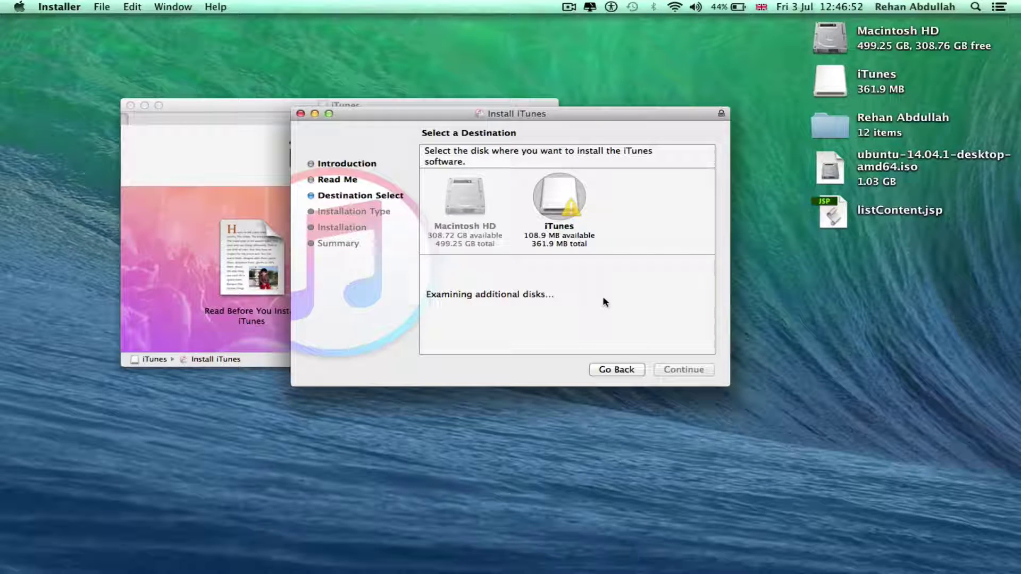
click(478, 196)
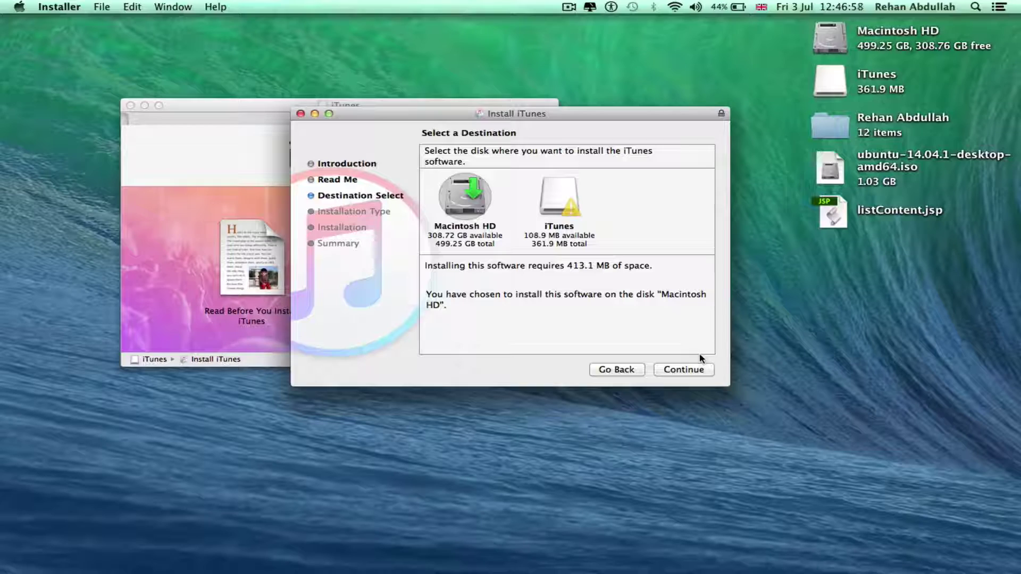
click(692, 370)
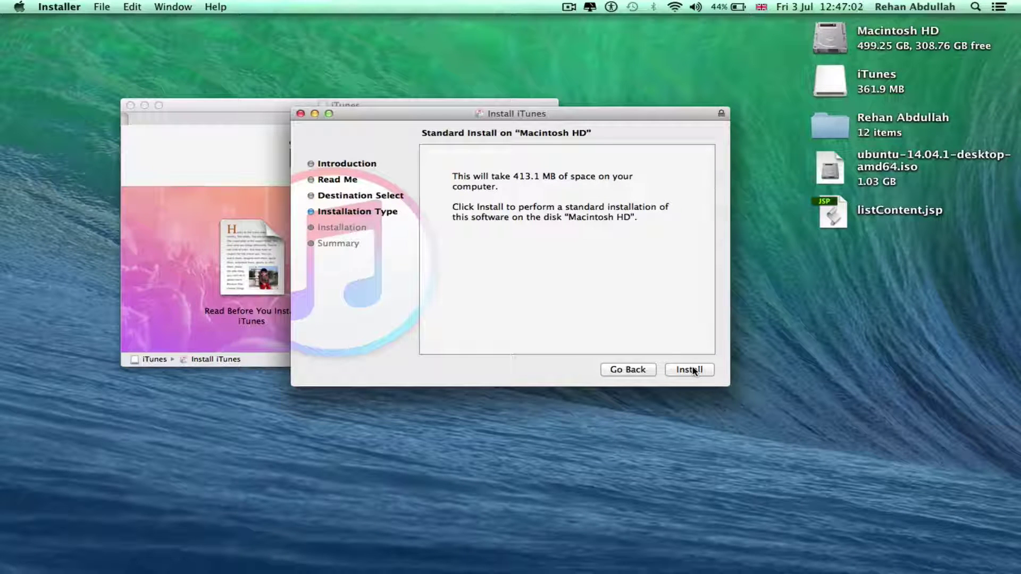
click(692, 370)
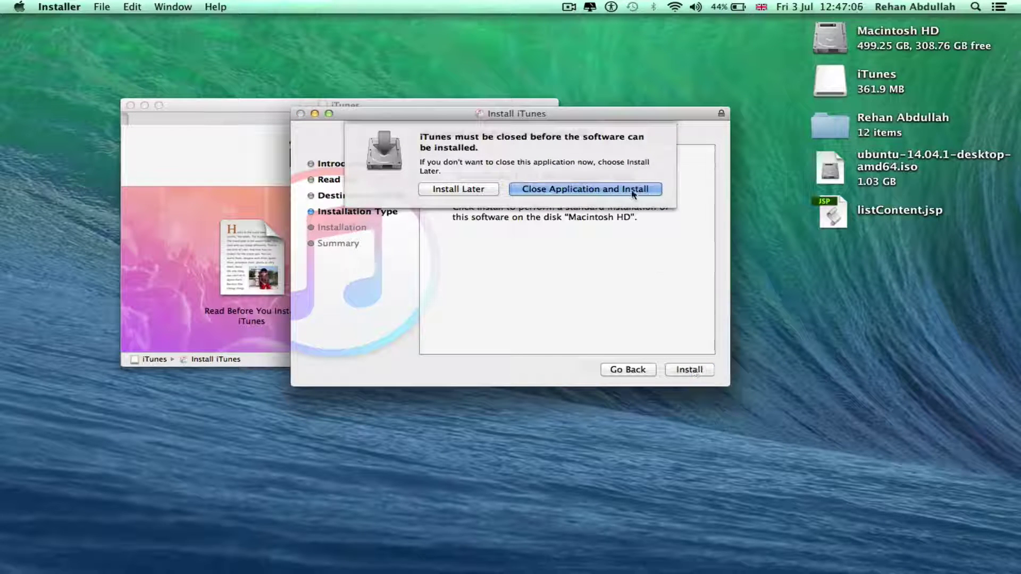
Let the installer close iTunes, enter the admin password, and install
click(589, 191)
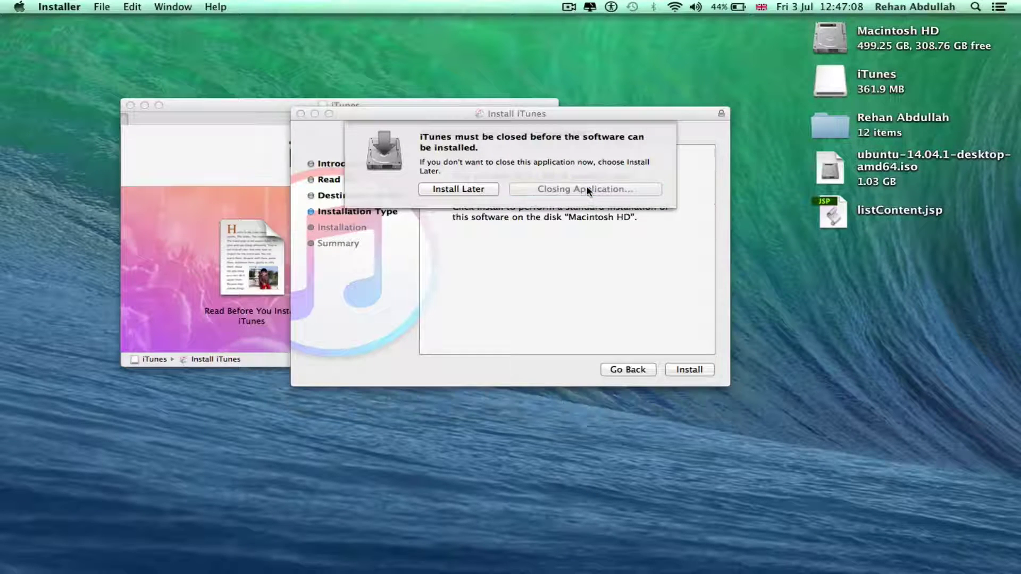
mouse_move(453, 553)
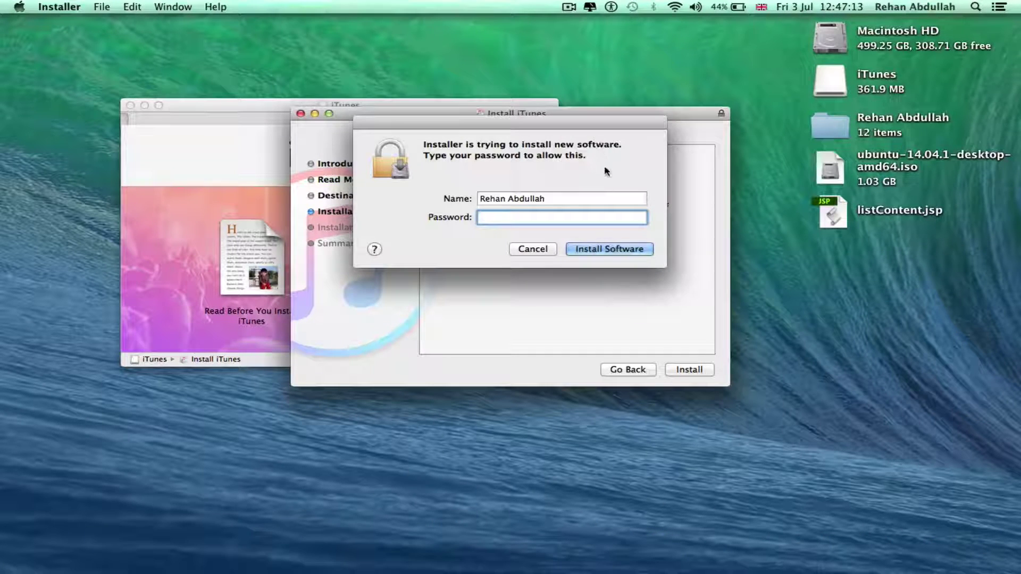
text(•••)
key(Return)
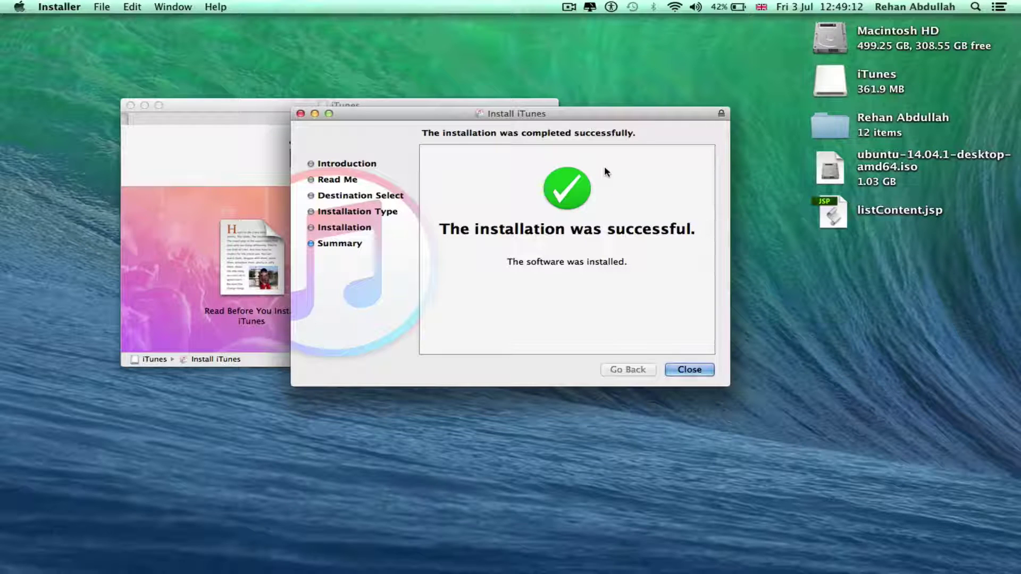
Close the finished installer and iTunes disk window, then bring up TextEdit's Dock menu
click(691, 371)
click(130, 106)
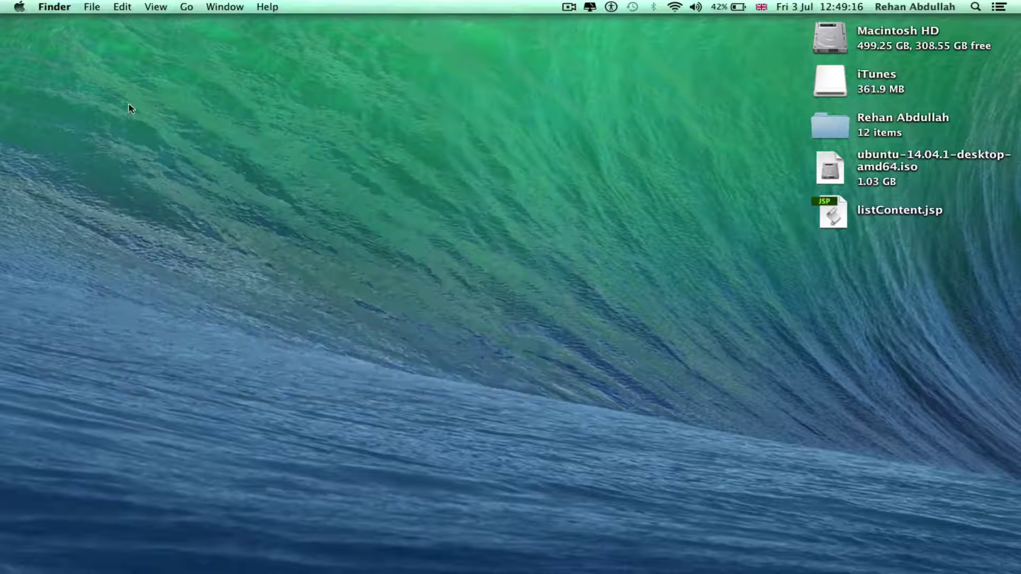
mouse_move(535, 565)
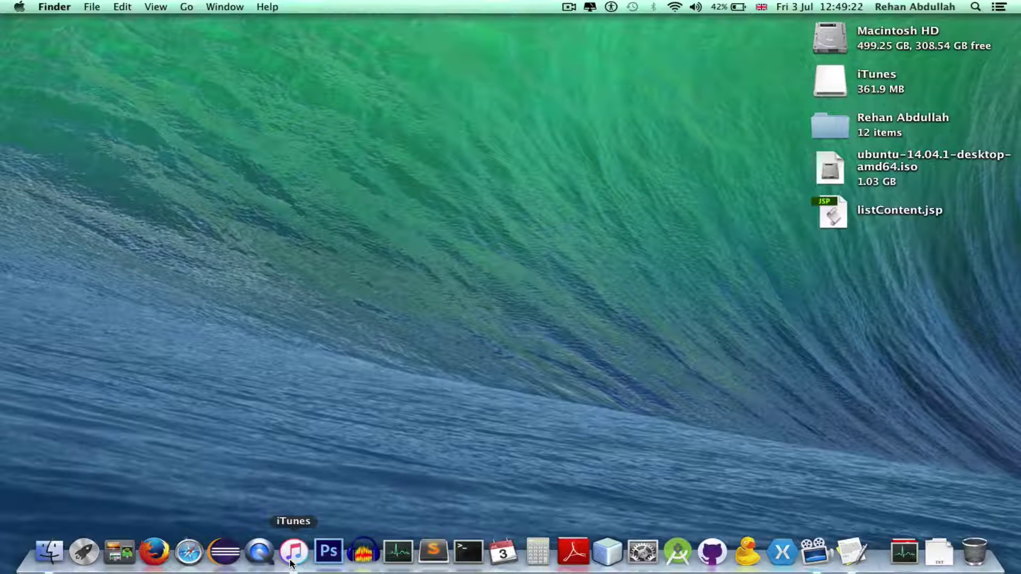
right_click(850, 564)
Quit TextEdit and browse the Top 40 Rap/Hip-Hop playlist, expanding The Chronic
click(859, 533)
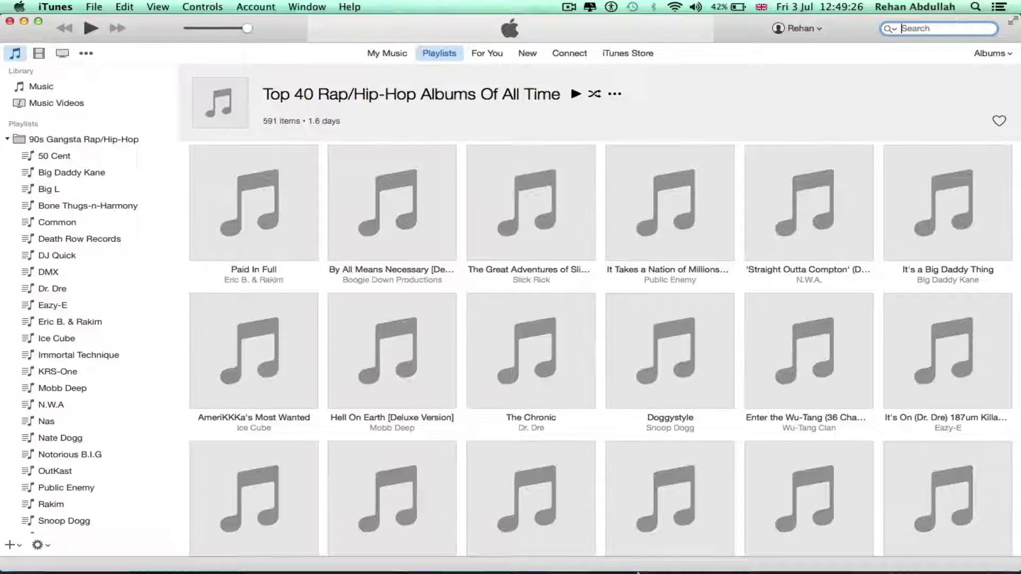
right_click(314, 550)
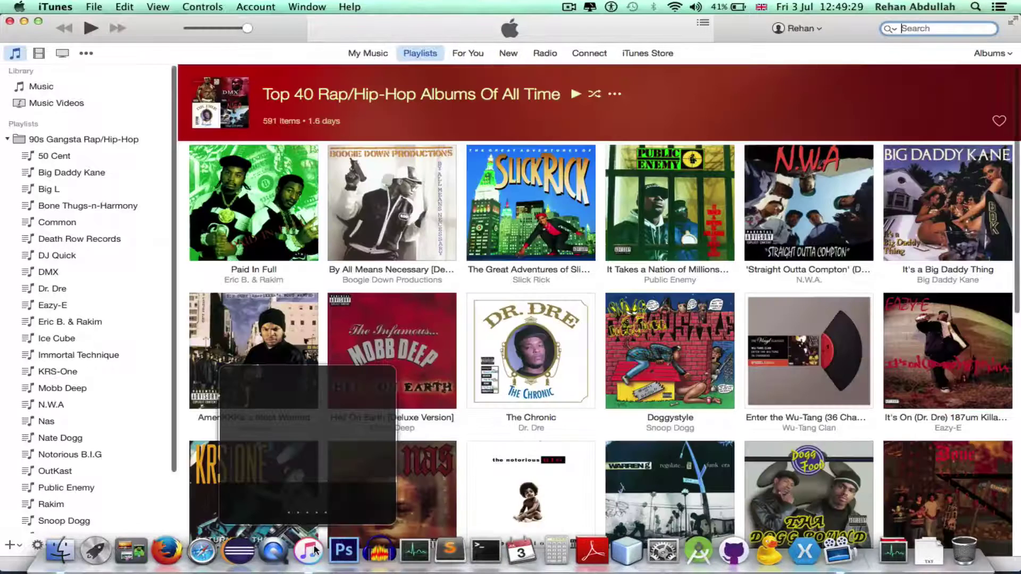
click(475, 300)
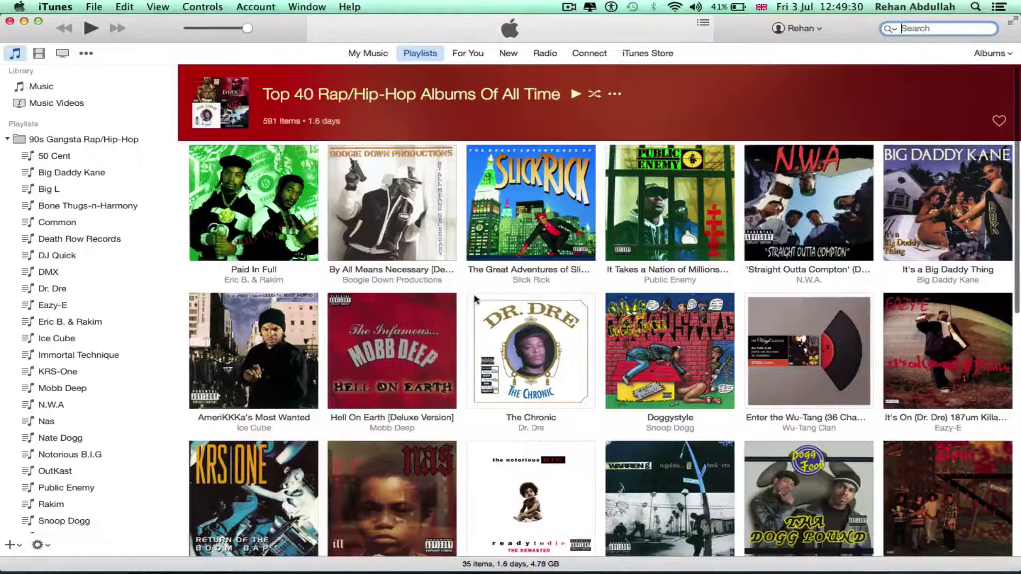
click(461, 321)
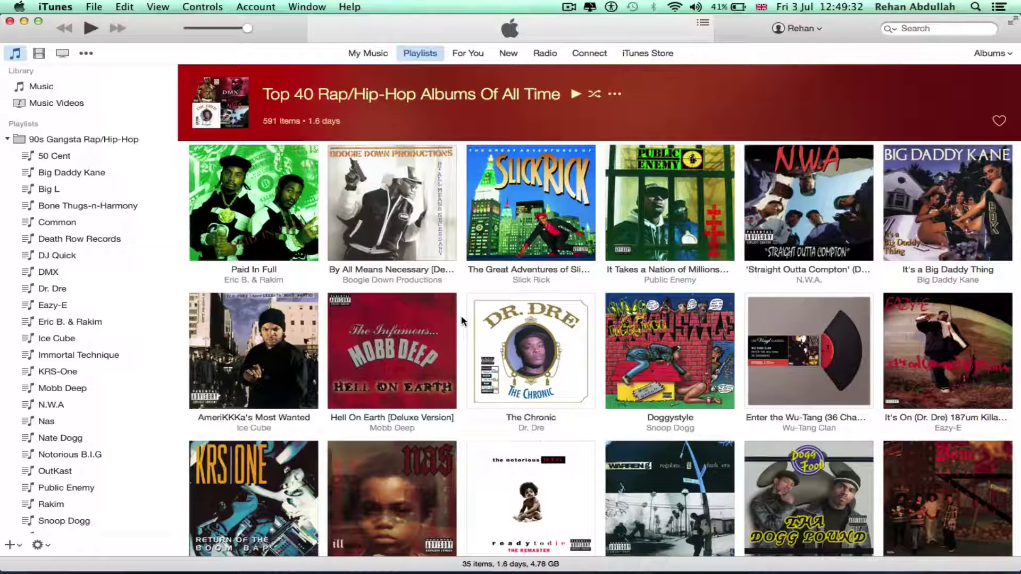
scroll(447, 327, down, 3)
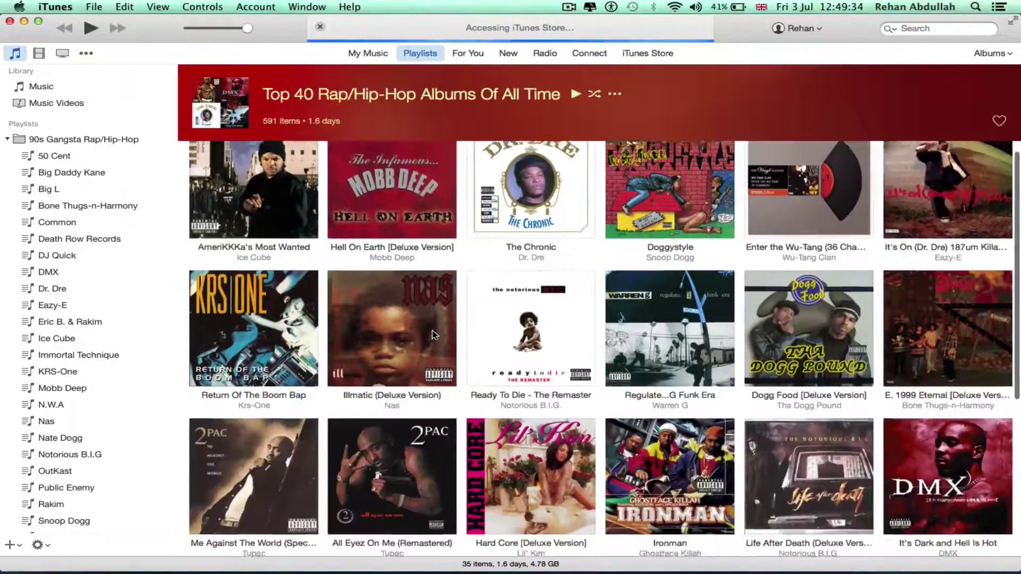
scroll(435, 335, up, 4)
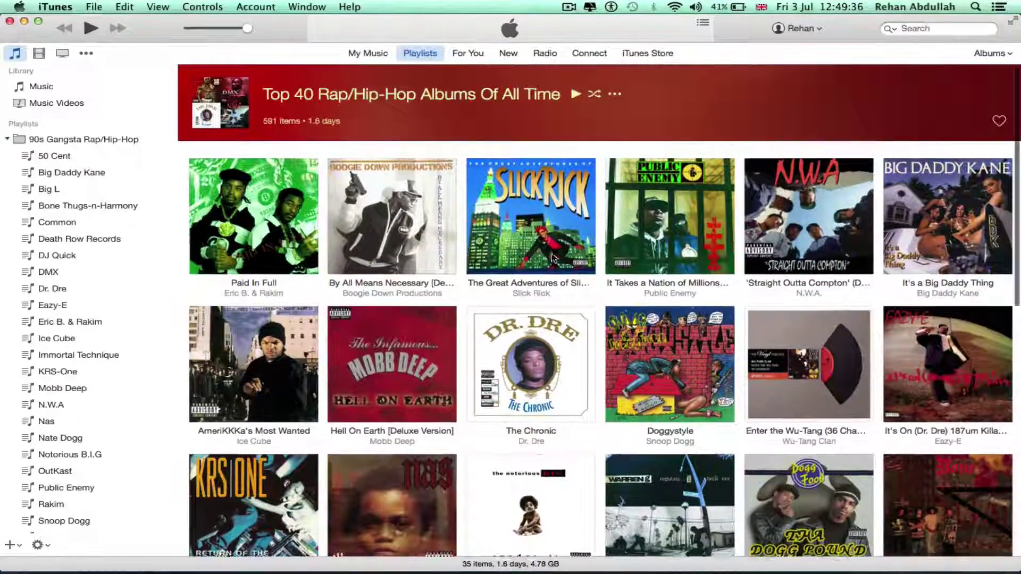
scroll(553, 259, down, 1)
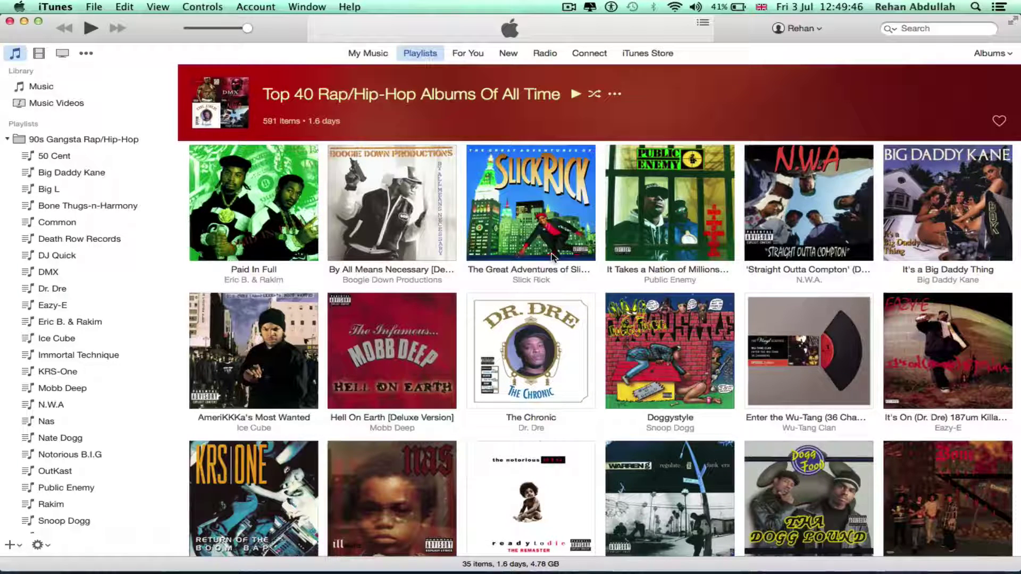
click(534, 322)
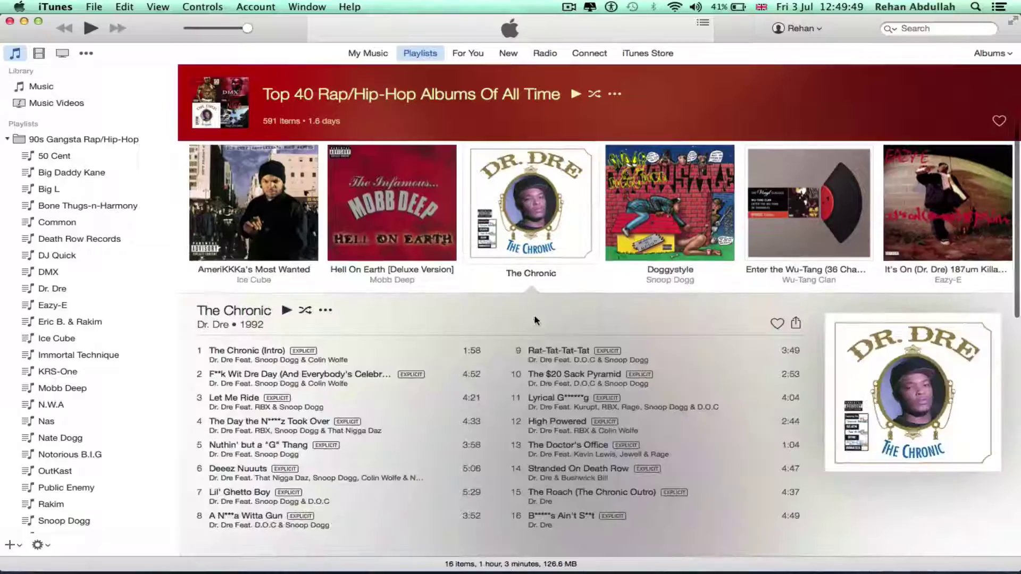
click(599, 198)
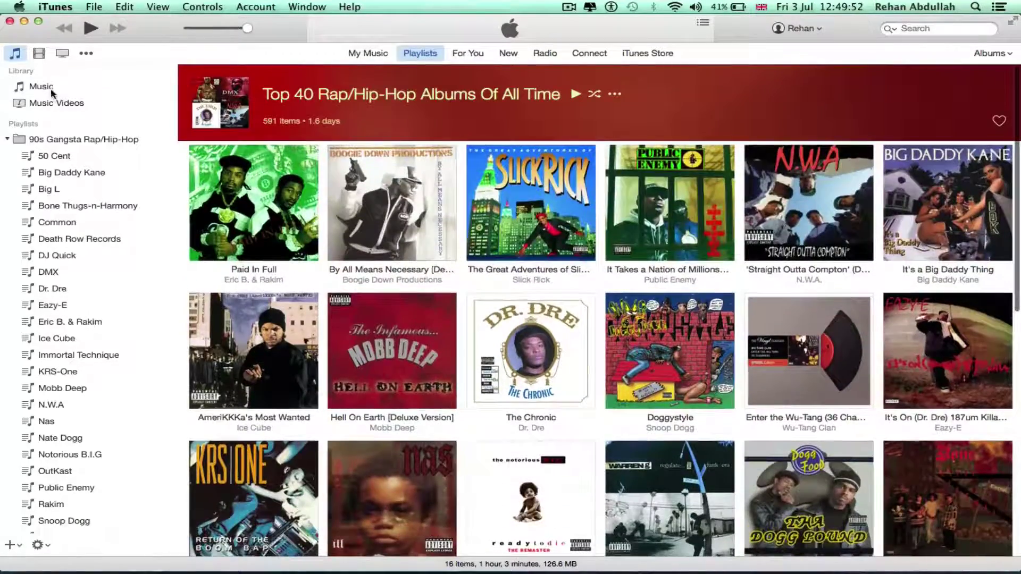
Show the full Music library of 657 albums and scroll through them
click(52, 90)
scroll(446, 249, down, 10)
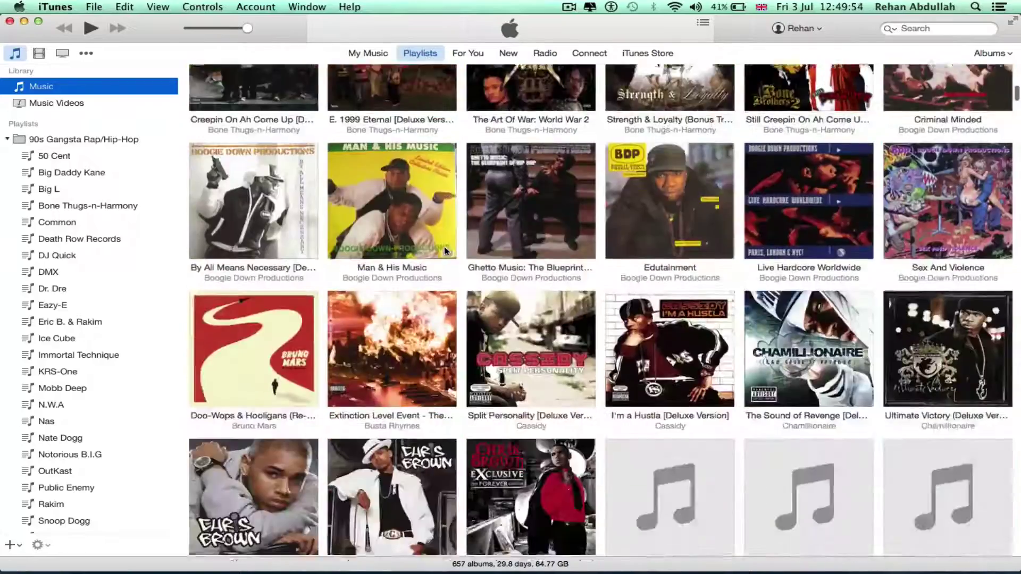
scroll(446, 251, up, 10)
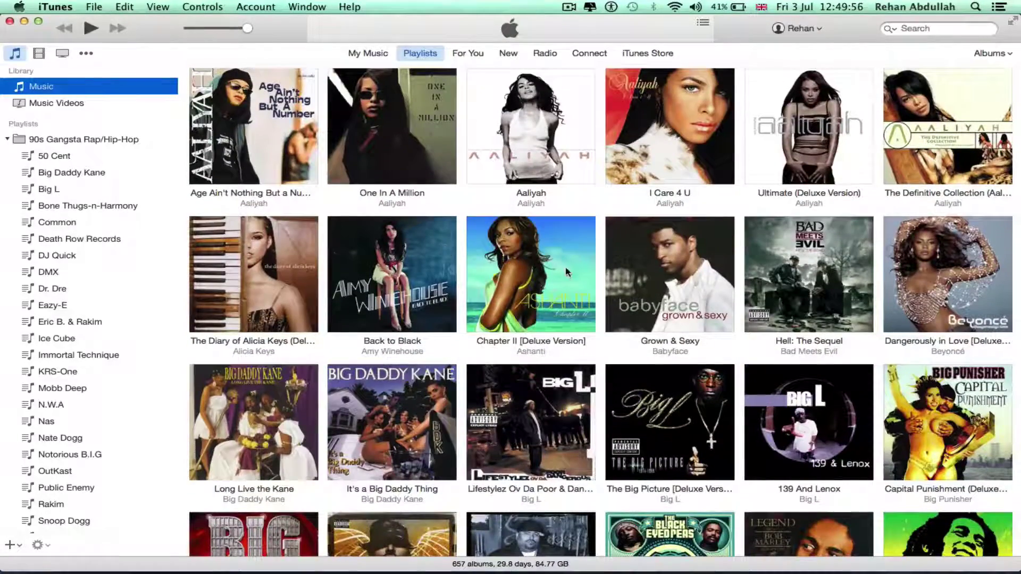
scroll(580, 230, down, 15)
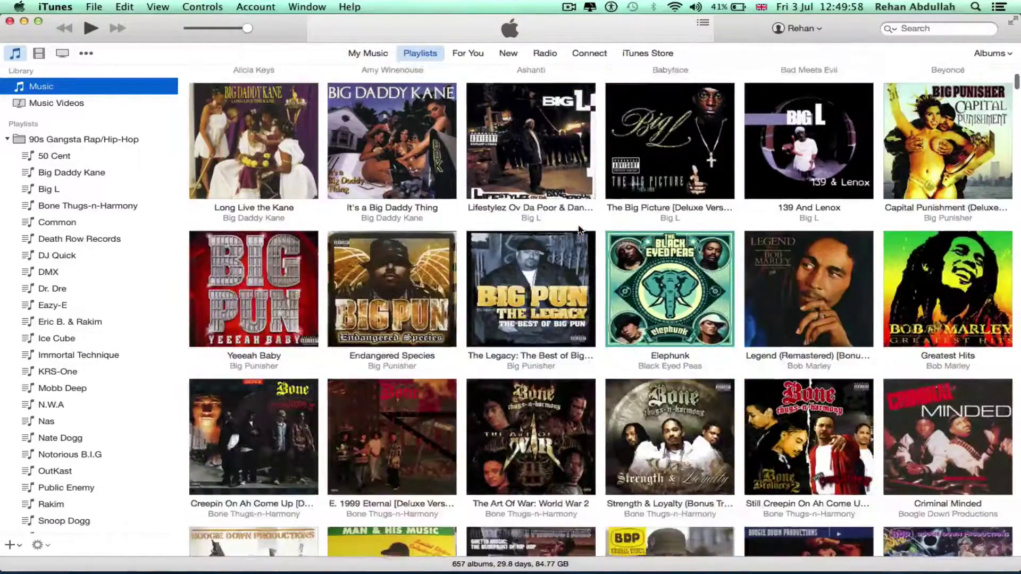
scroll(579, 229, up, 10)
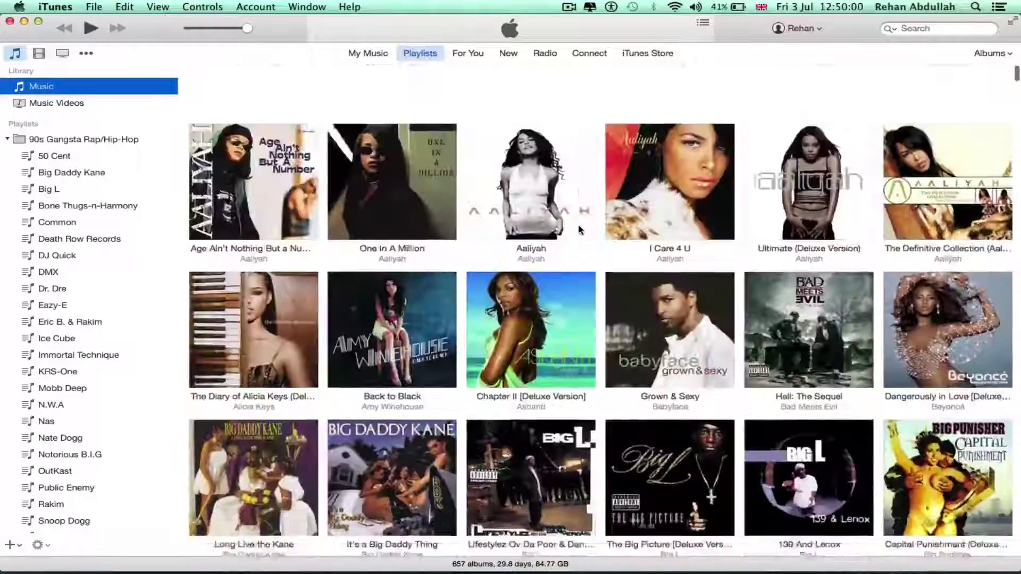
scroll(579, 228, down, 15)
right_click(580, 222)
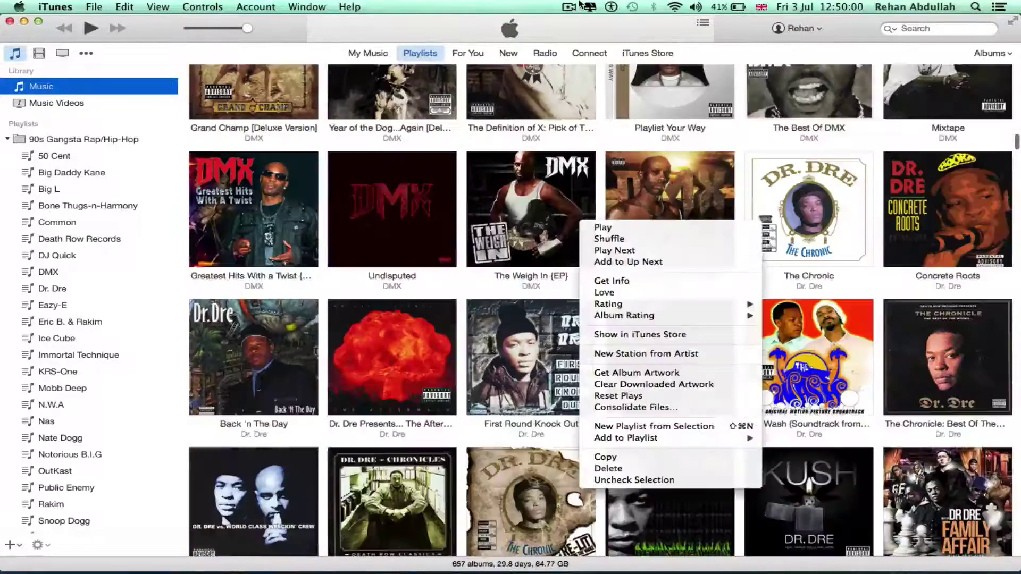
click(455, 198)
scroll(458, 199, down, 10)
scroll(462, 198, up, 15)
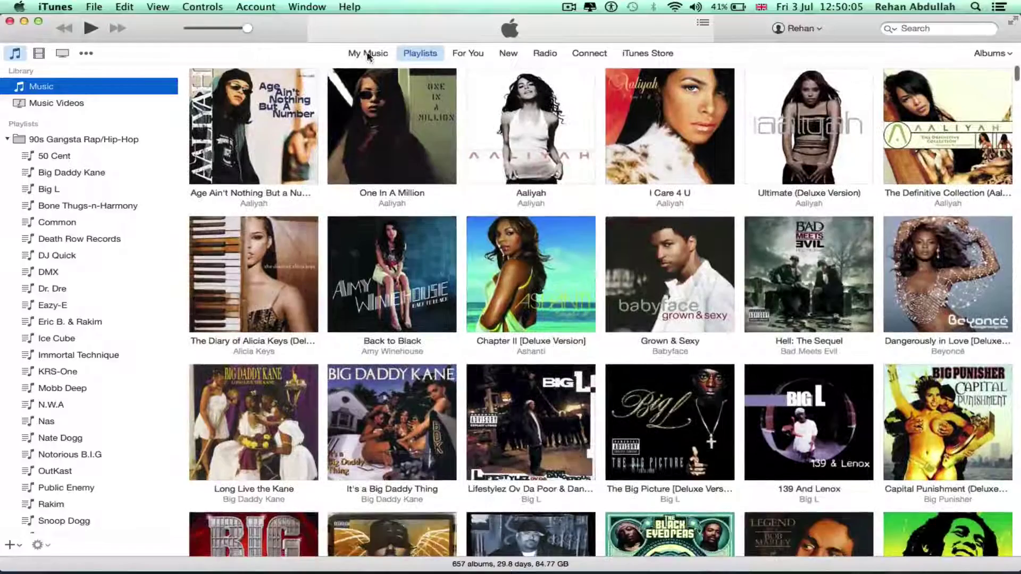
Visit My Music, Playlists, For You, New, Radio, Connect, then the iTunes Store
click(367, 56)
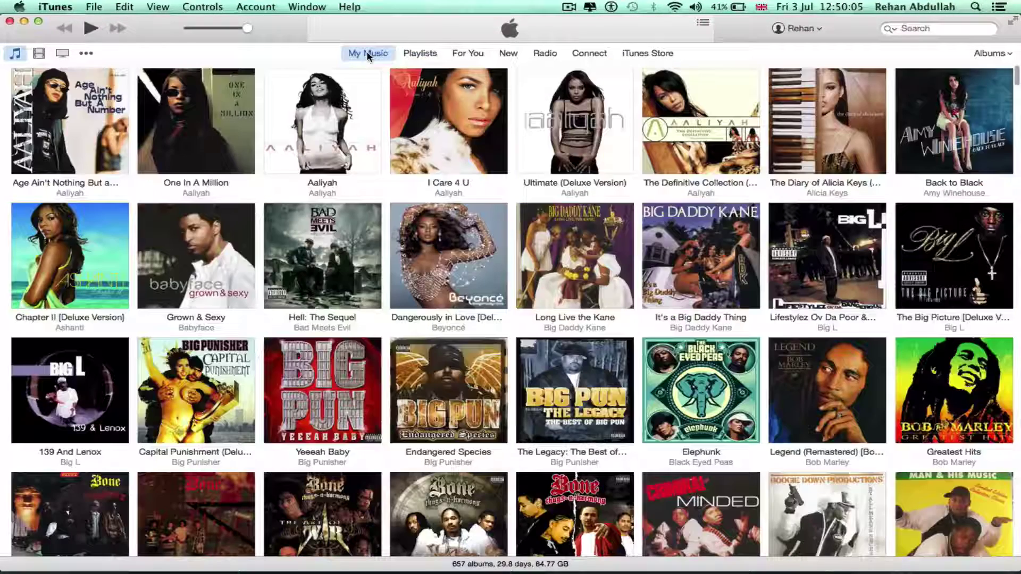
click(424, 59)
click(468, 54)
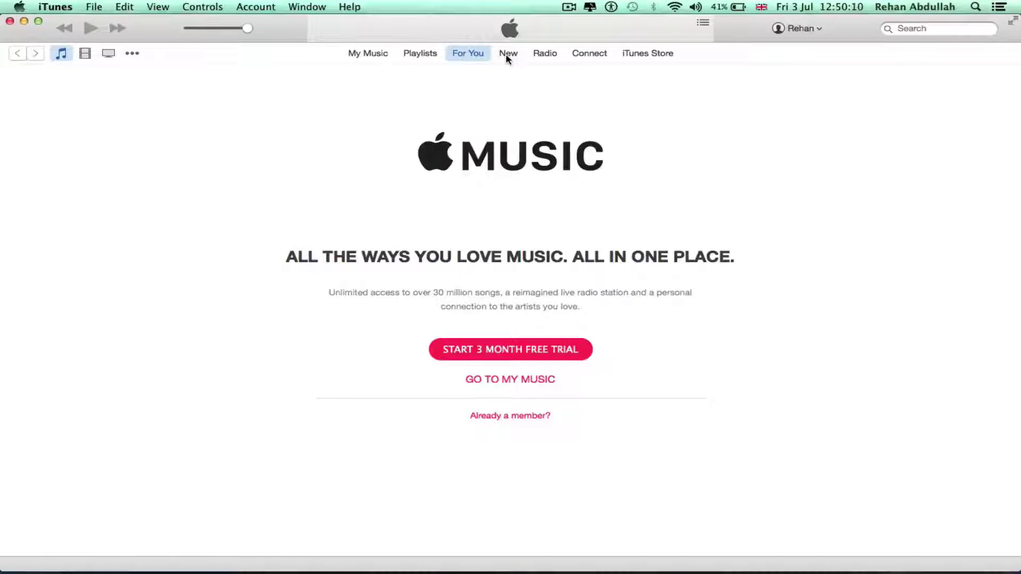
click(508, 55)
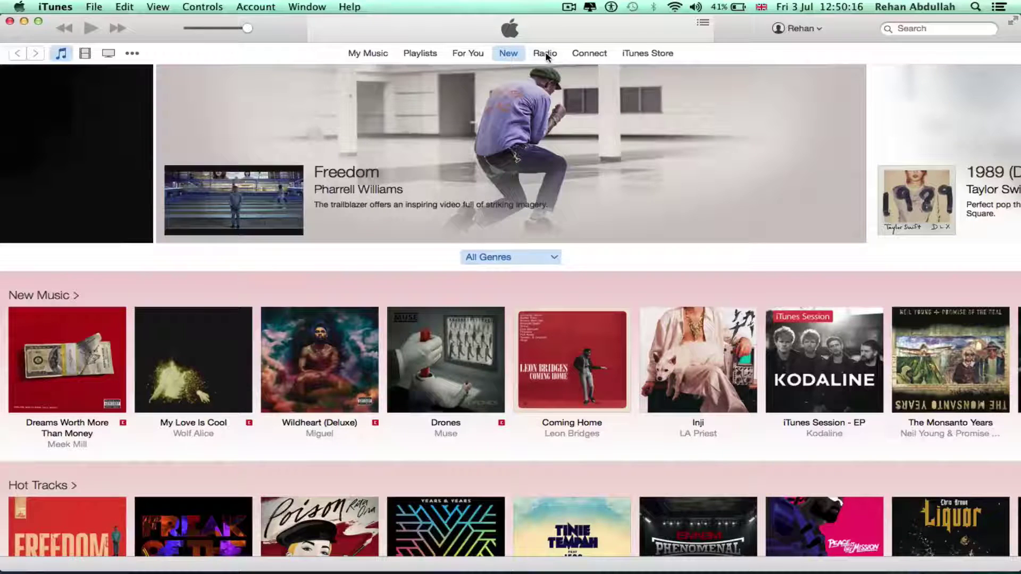
click(546, 55)
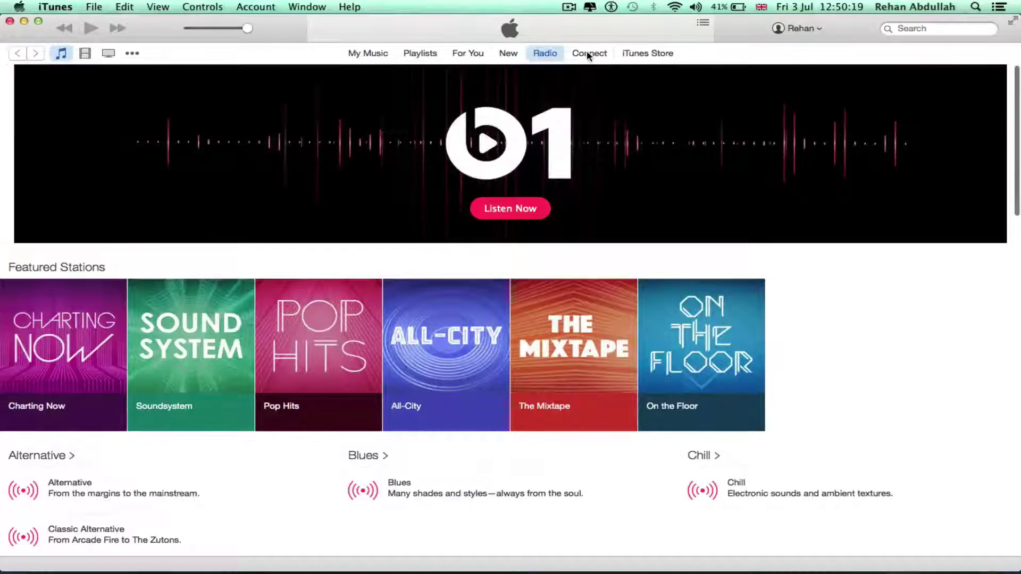
click(588, 56)
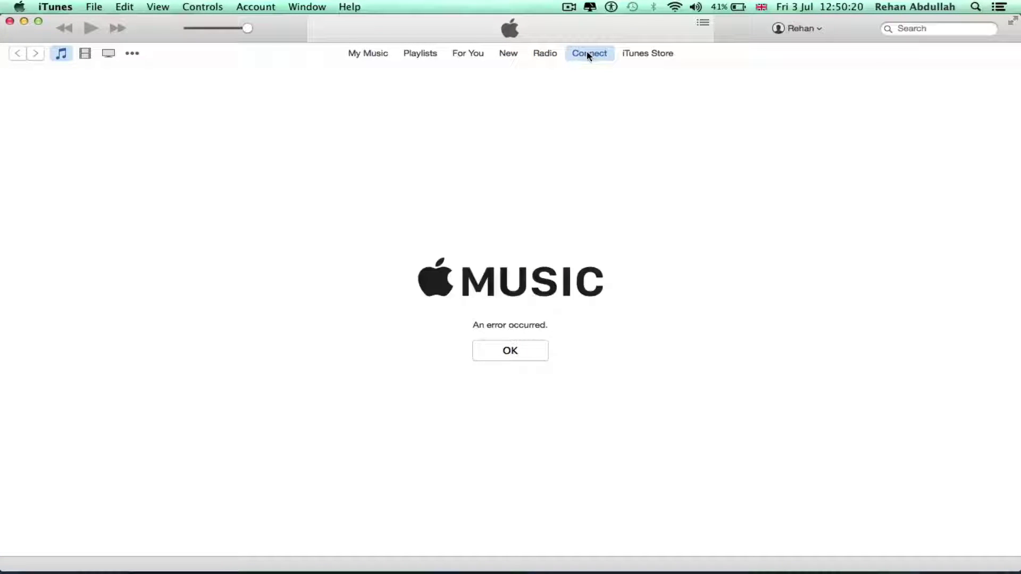
click(650, 55)
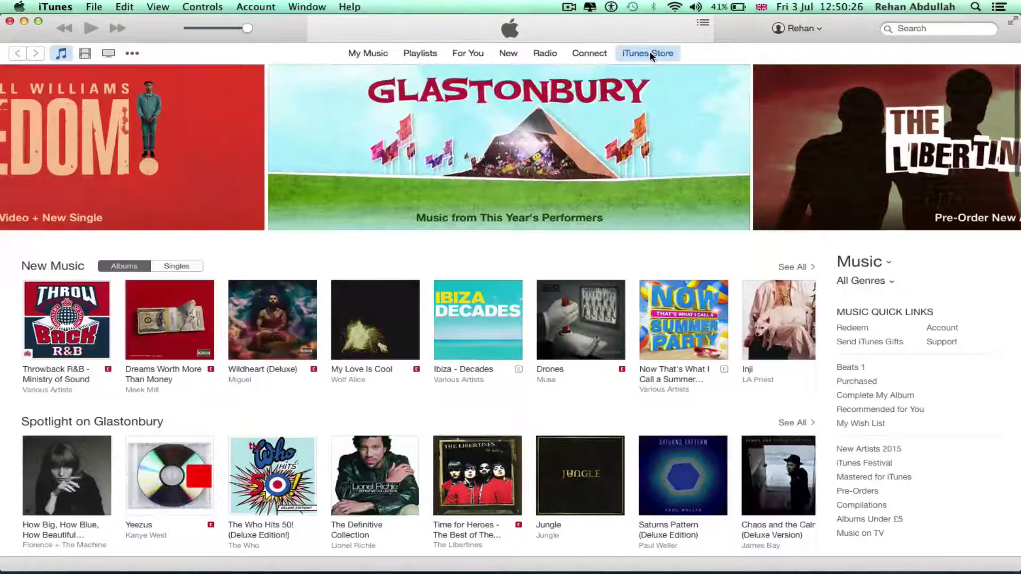
Return to Playlists, confirm version 12.2.0.145 in About iTunes, close it, and quit iTunes
click(423, 52)
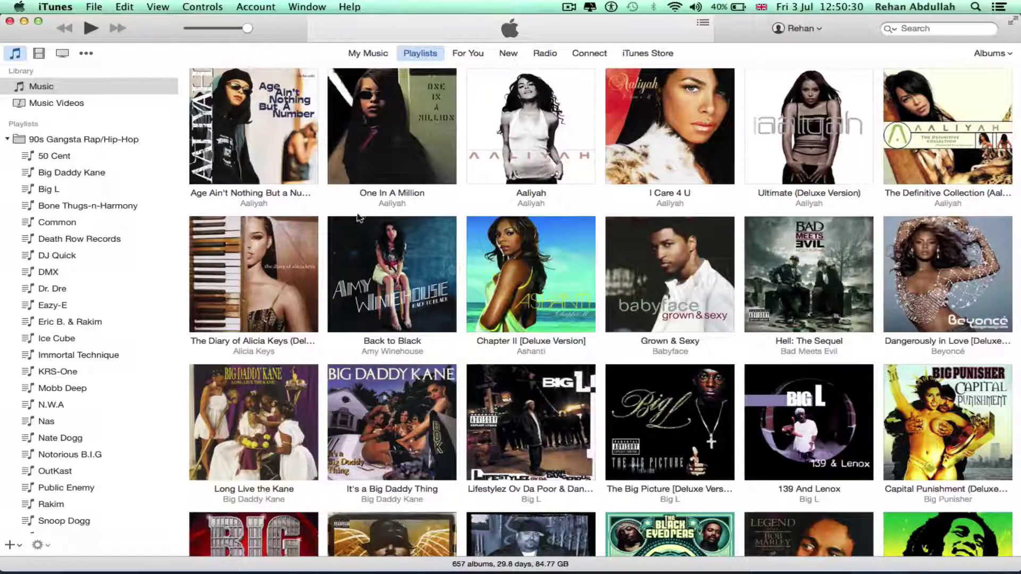
click(58, 6)
click(76, 22)
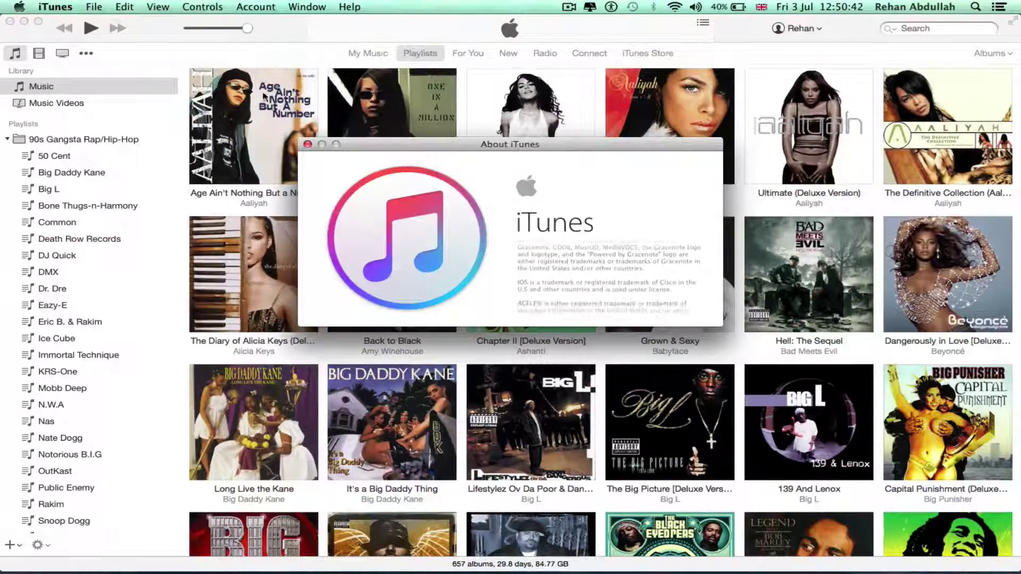
key(super+w)
click(55, 7)
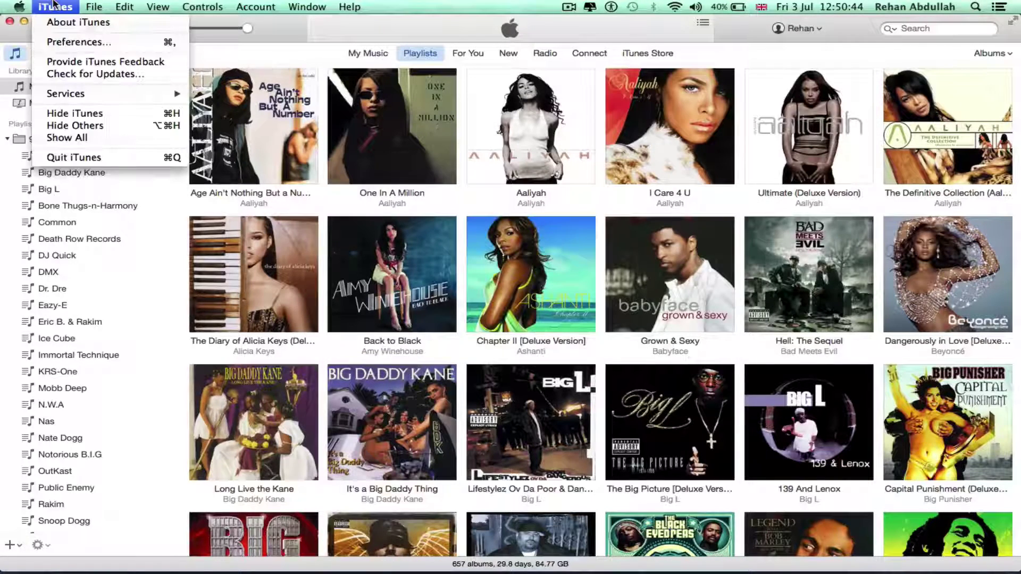
click(101, 158)
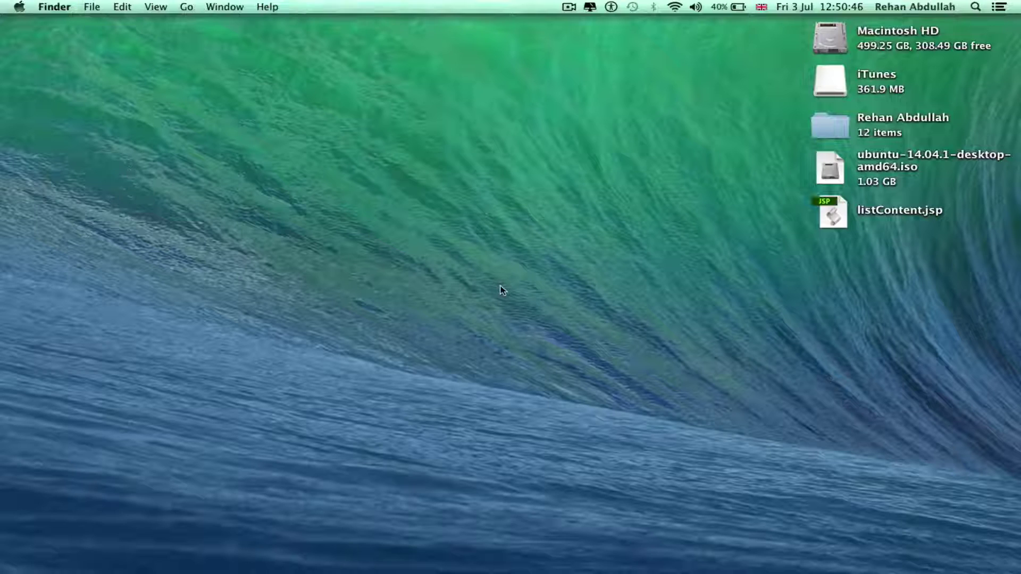